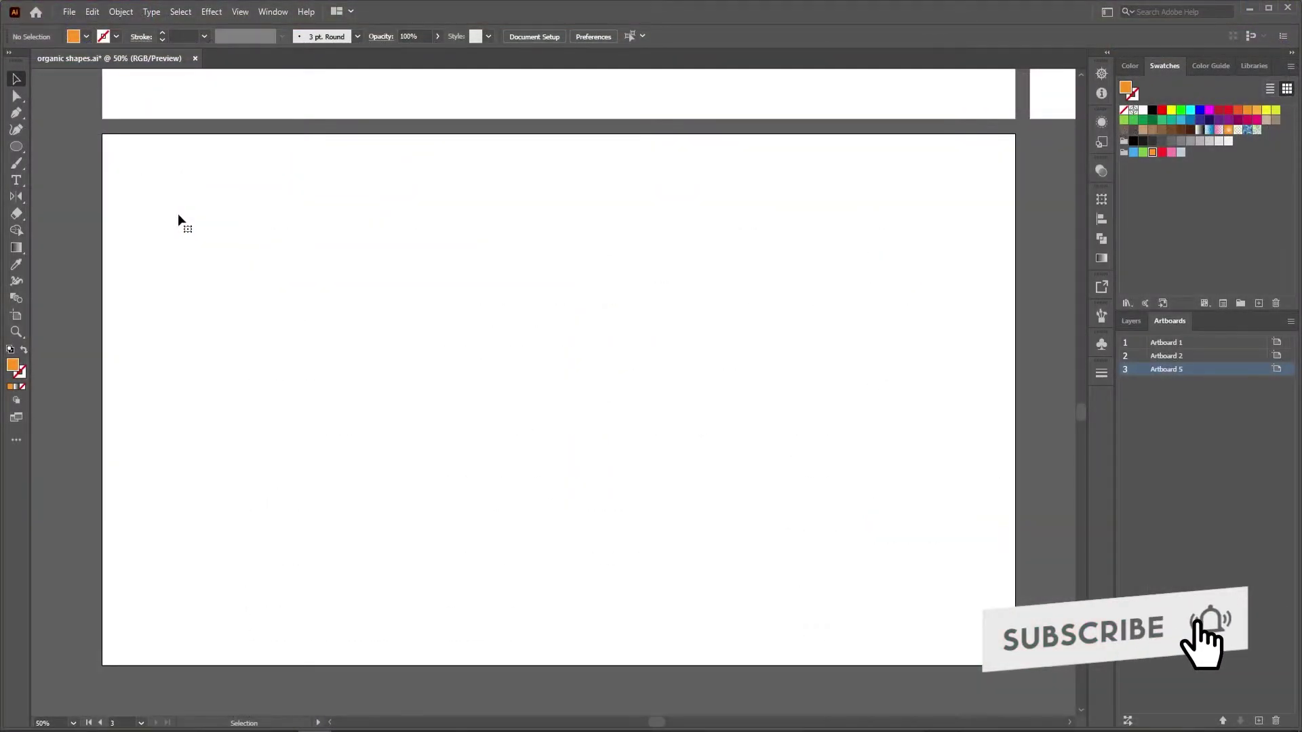
Draw an orange circle about 117 px in diameter near the artboard's upper-left corner and duplicate it sideways so the two circles overlap
key(l)
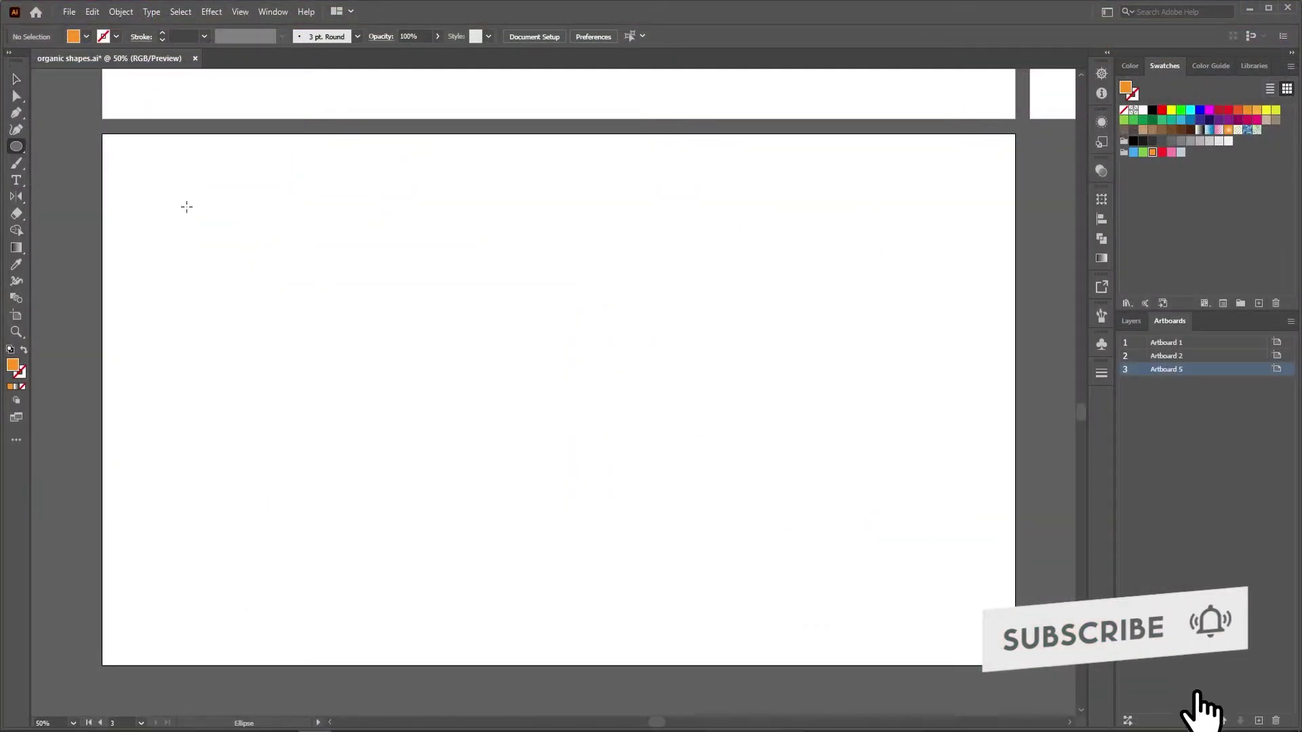
drag(146, 179, 212, 264)
key(v)
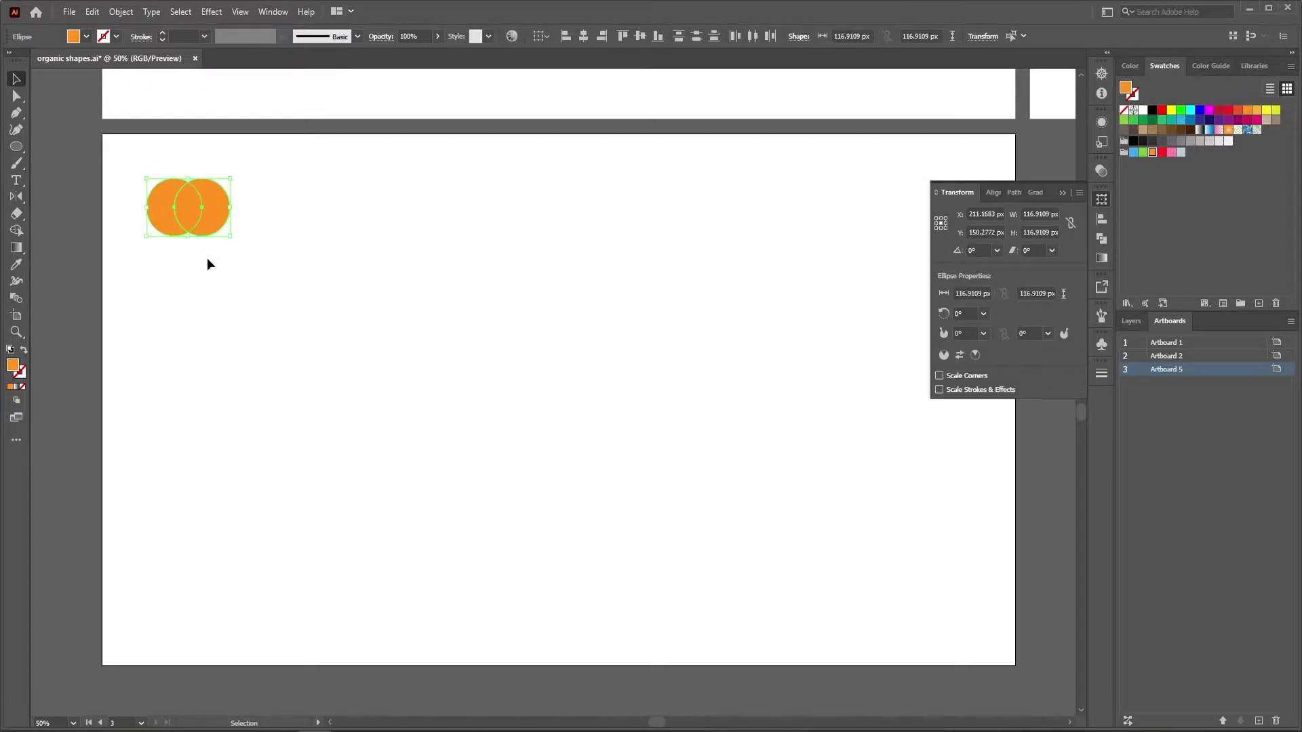
Remove the outer parts of both circles with the Shape Builder to leave only the leaf-shaped overlap, and save the document
click(16, 231)
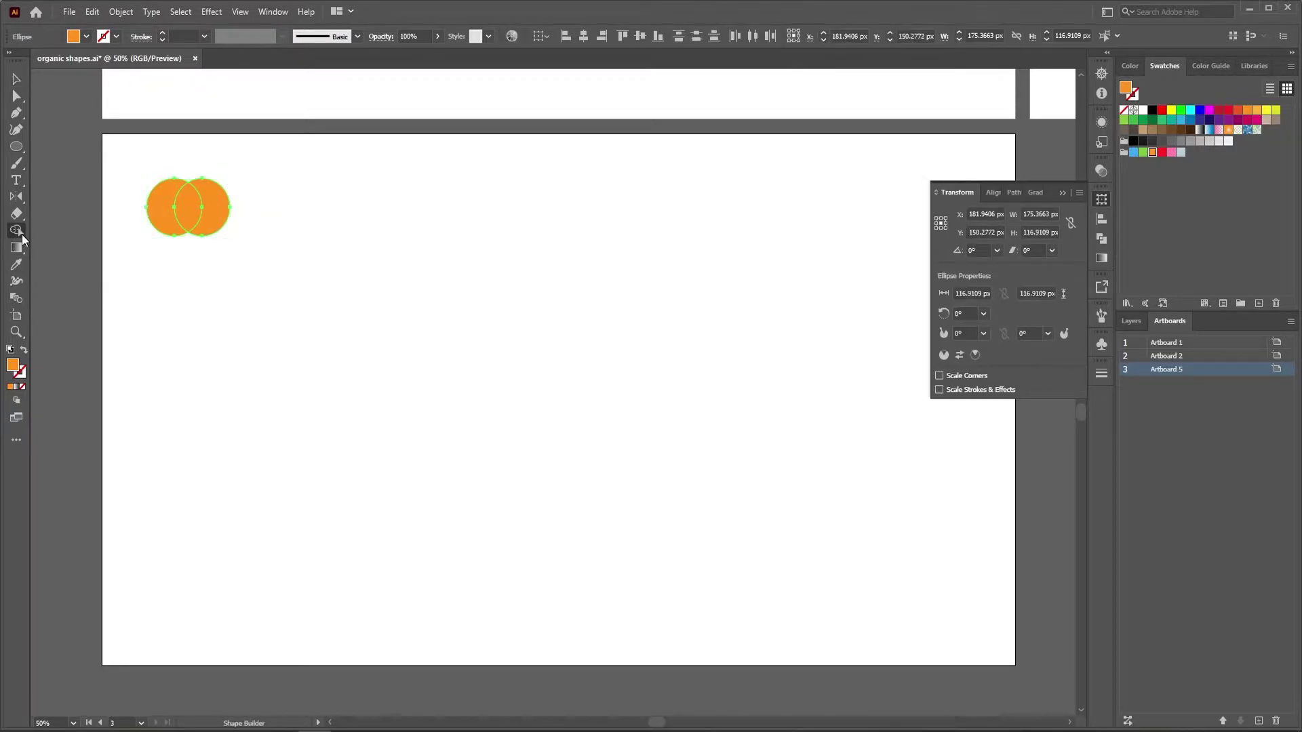
alt+click(163, 209)
alt+click(217, 212)
key(v)
click(229, 222)
mouse_move(187, 218)
mouse_down()
mouse_move(151, 213)
mouse_move(195, 222)
mouse_move(183, 212)
mouse_up()
key(Delete)
key(ctrl+s)
Create an orange rectangle 1000 px wide and 1000 px high
key(m)
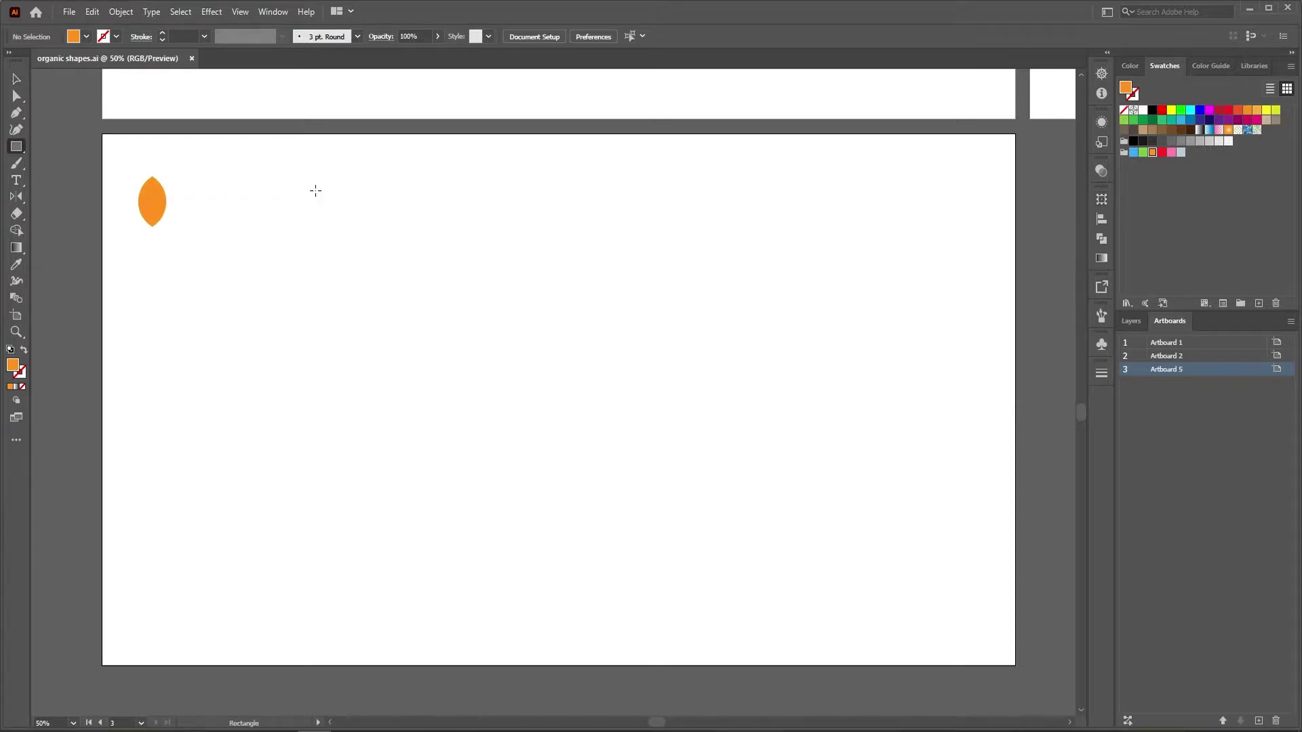
click(477, 436)
text(1)
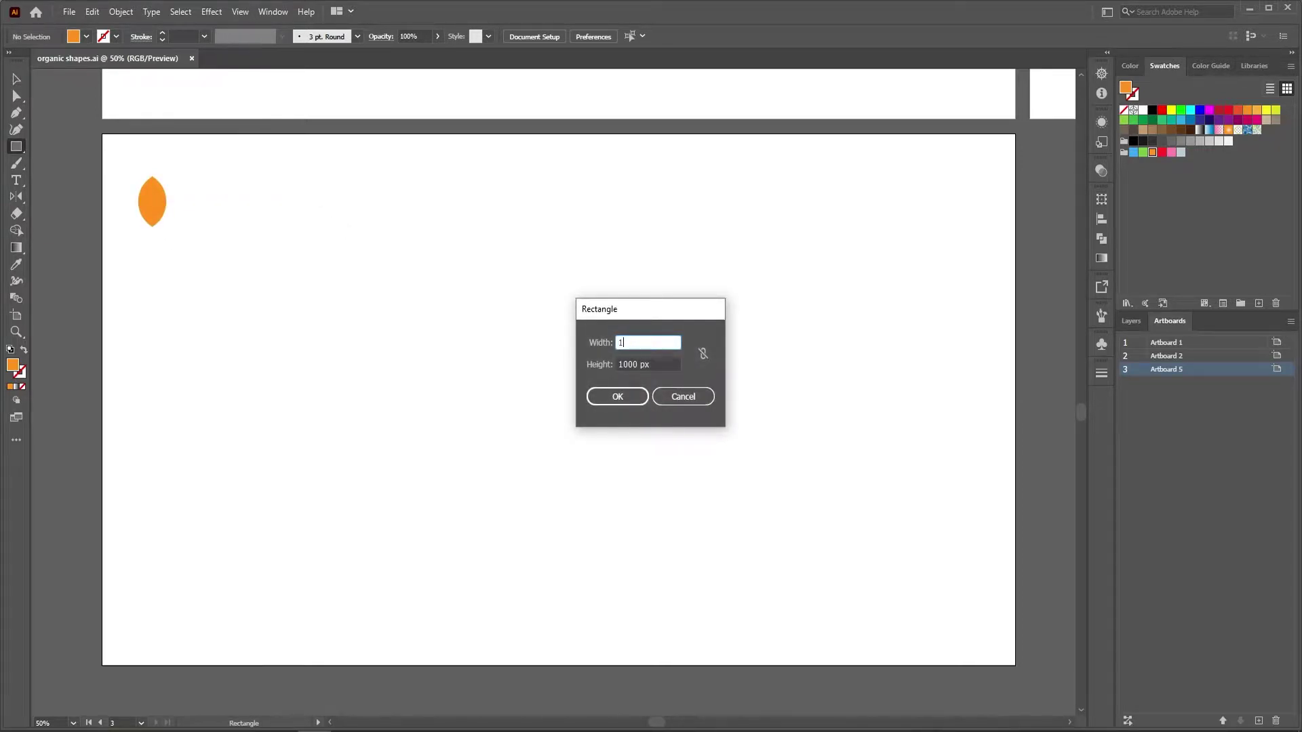
text(000)
click(613, 394)
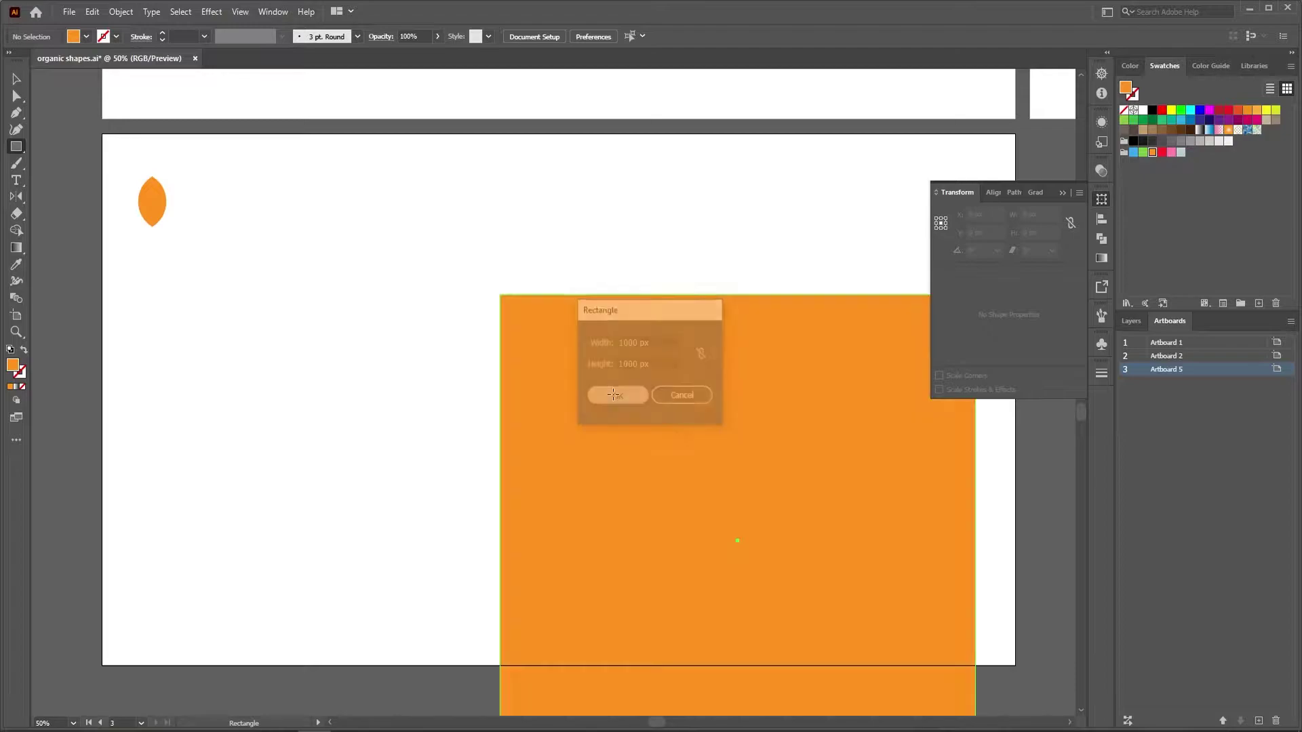
Centre the large orange square horizontally and vertically on the artboard
key(v)
drag(677, 472, 535, 327)
click(583, 36)
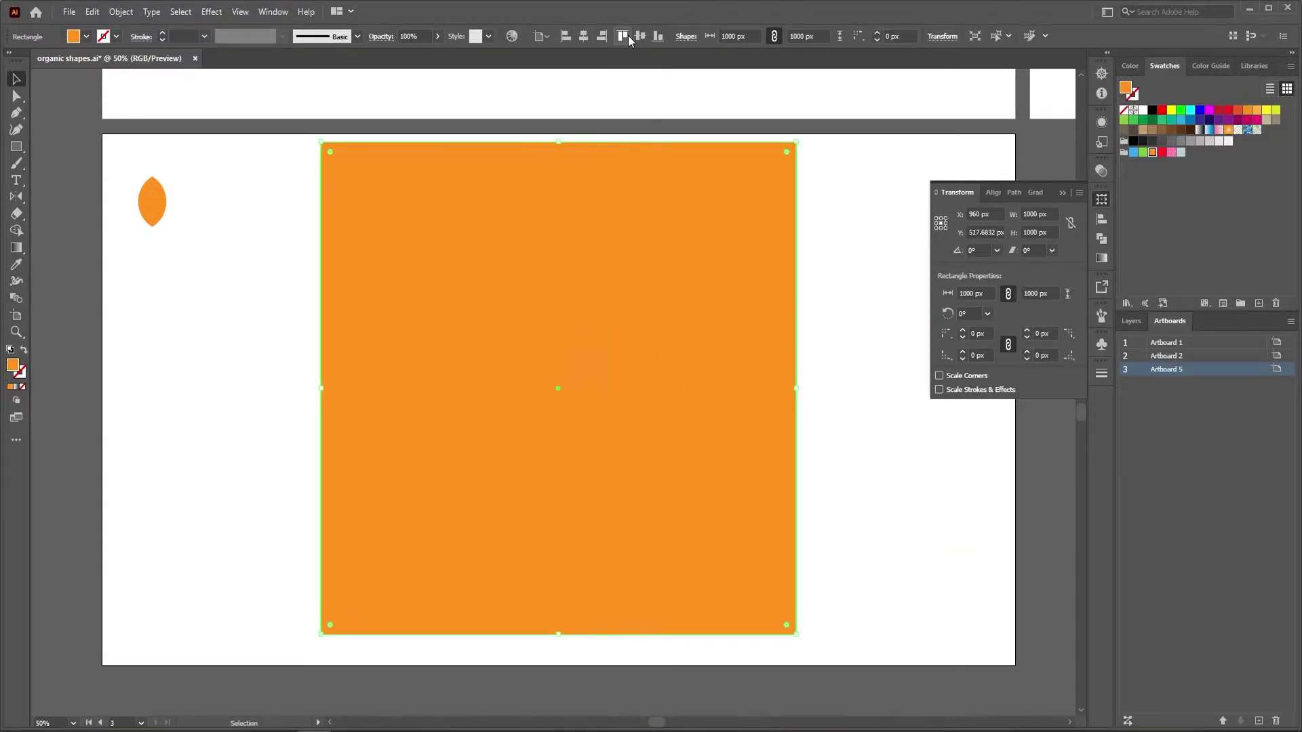
click(640, 36)
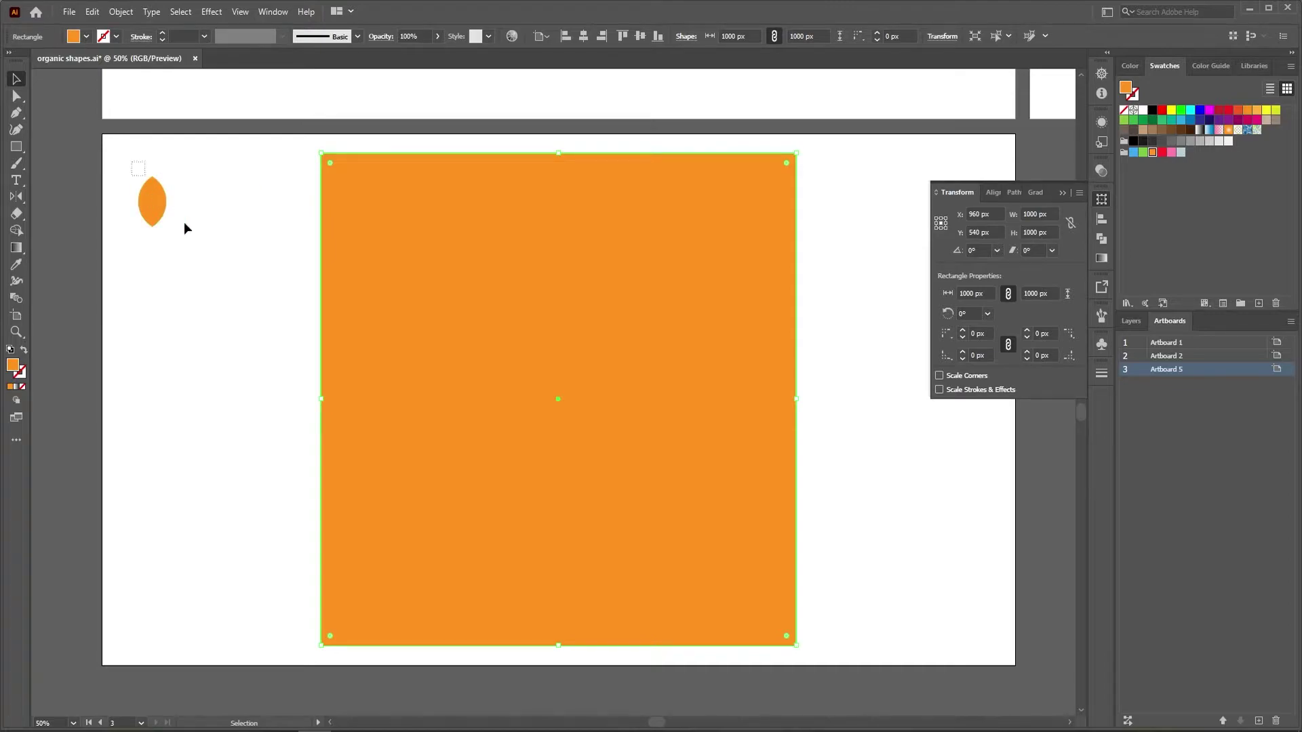
Run the fillinger script on the leaf and square with sizes from 3 to 10%, minimum distance 5, resize value 10 and random rotation
drag(167, 207, 552, 461)
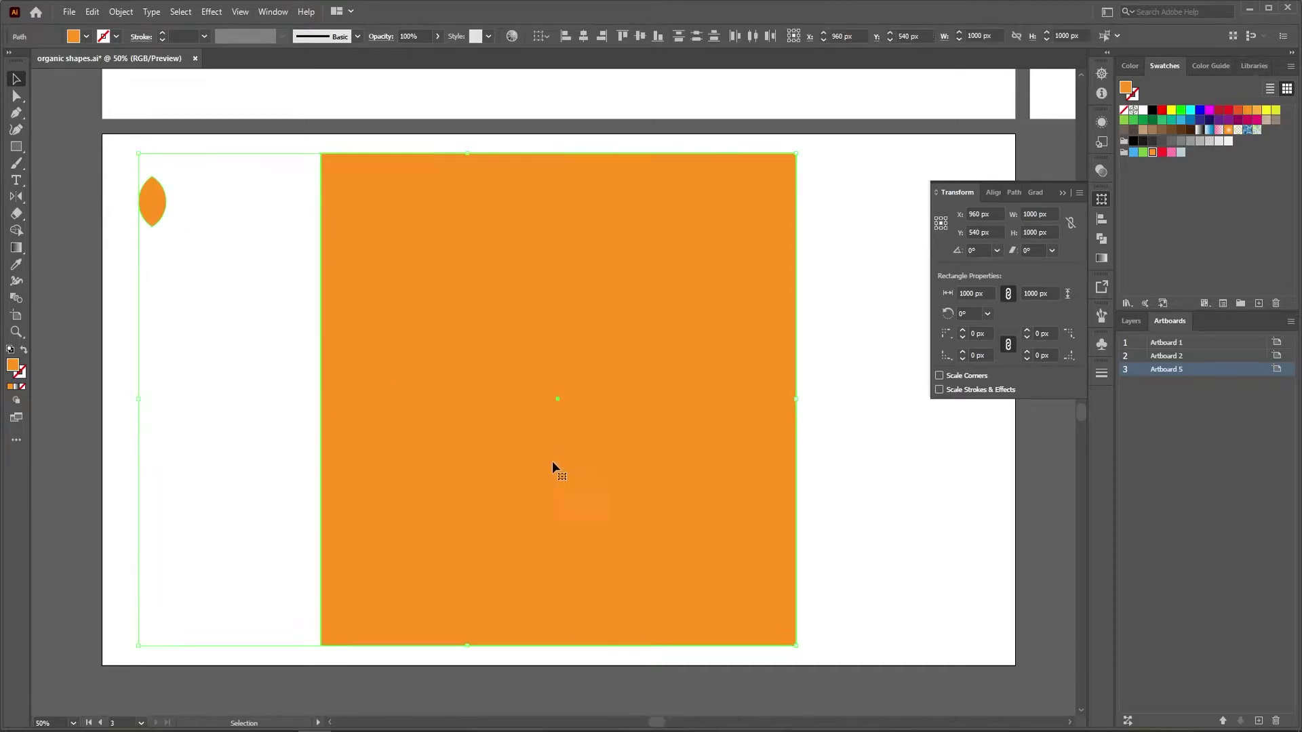
click(68, 11)
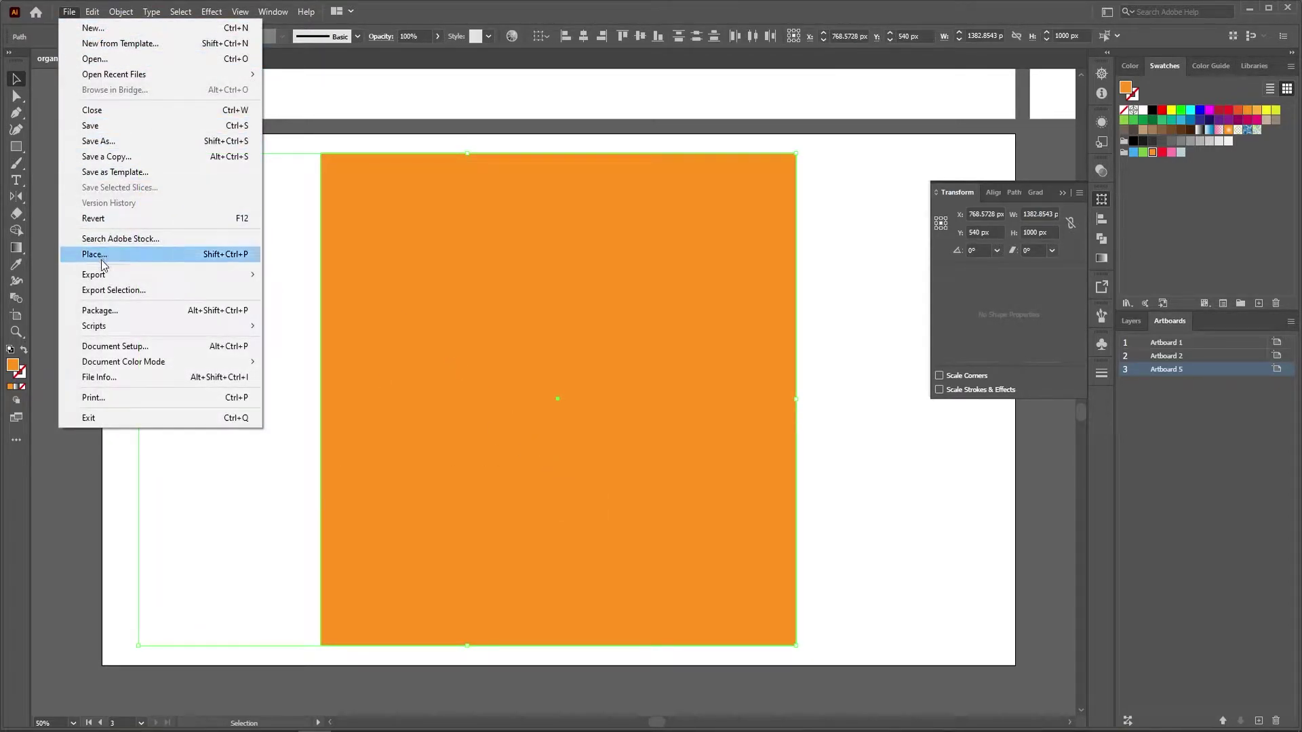
mouse_move(224, 326)
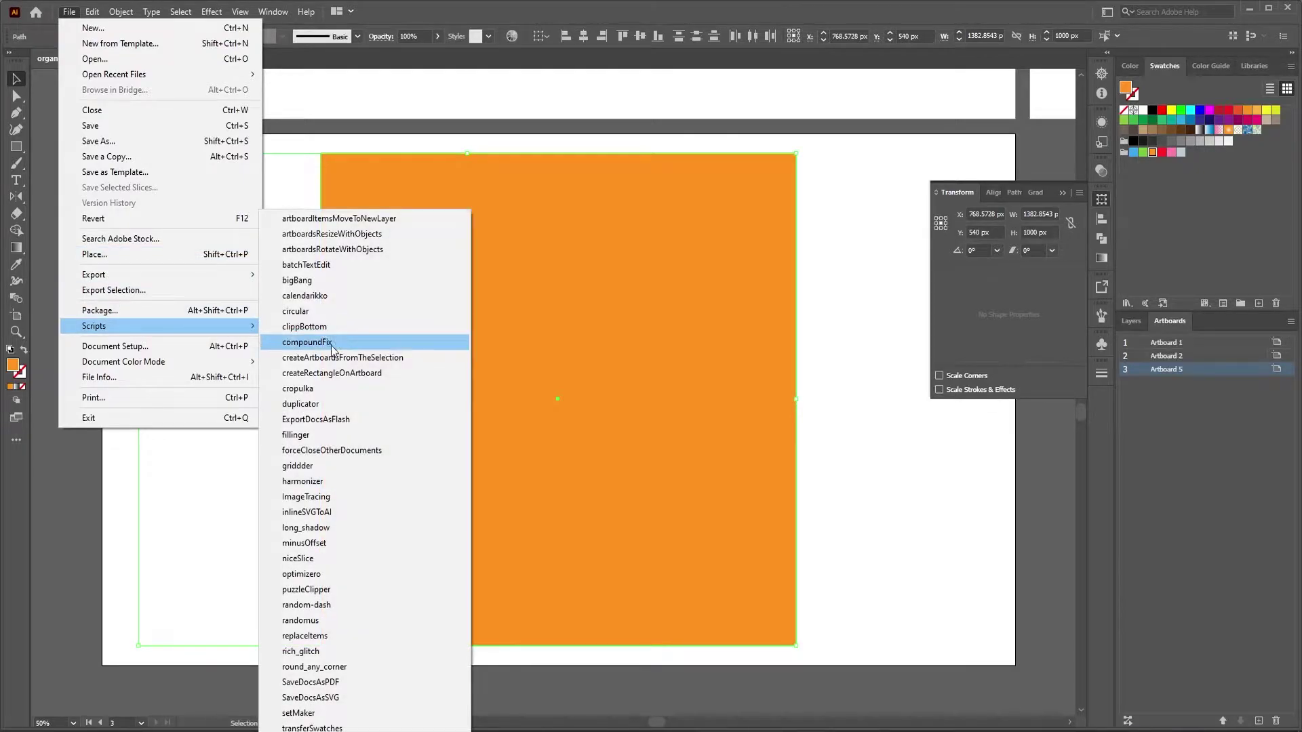
click(366, 435)
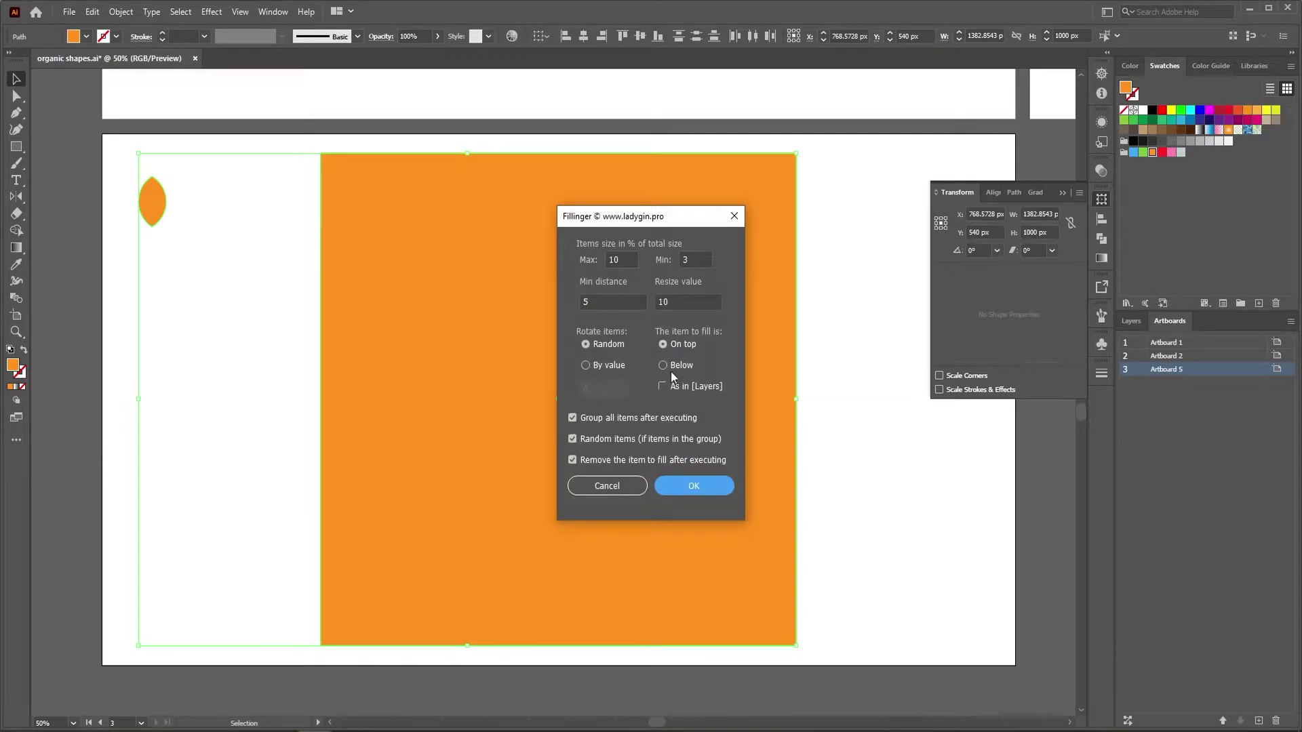
click(698, 485)
click(866, 440)
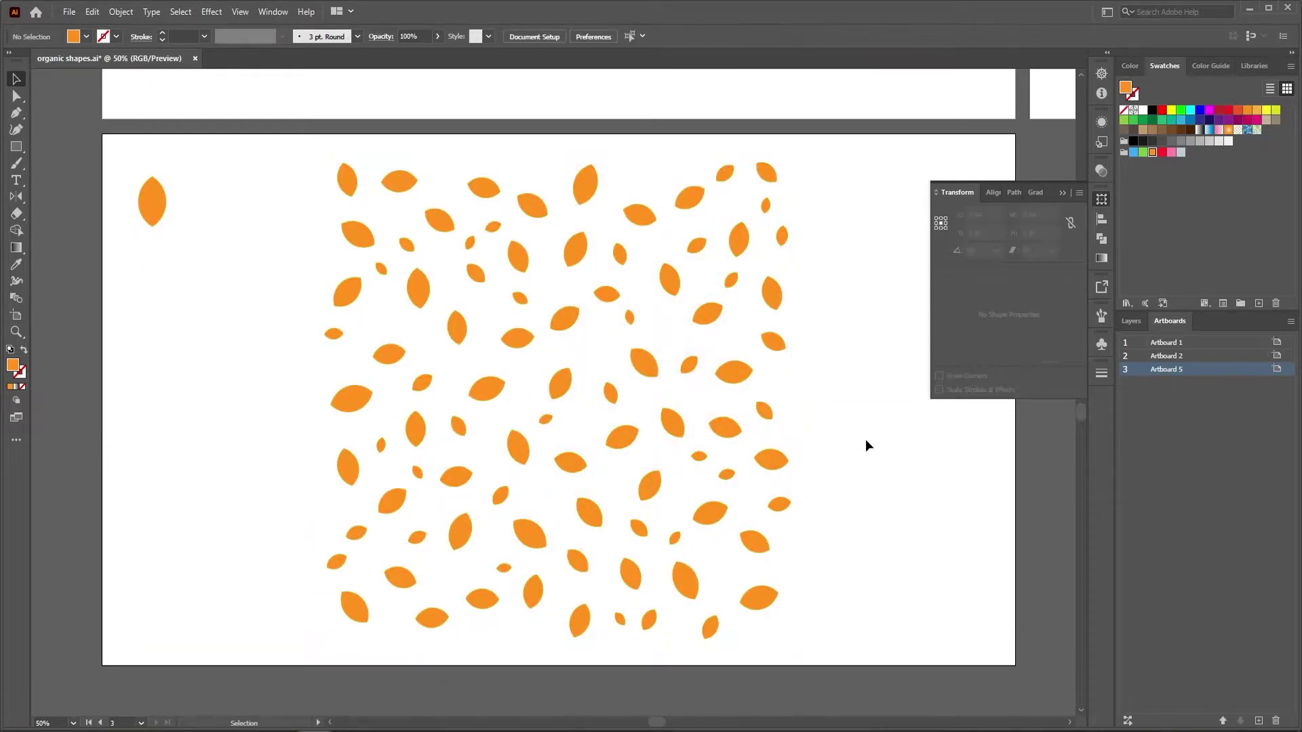
Delete the original leaf outside the scattered pattern and save the document
click(158, 202)
key(Delete)
key(ctrl+s)
Apply a Roughen effect to the leaf group with 5% relative size, detail 0 and smooth points
click(648, 213)
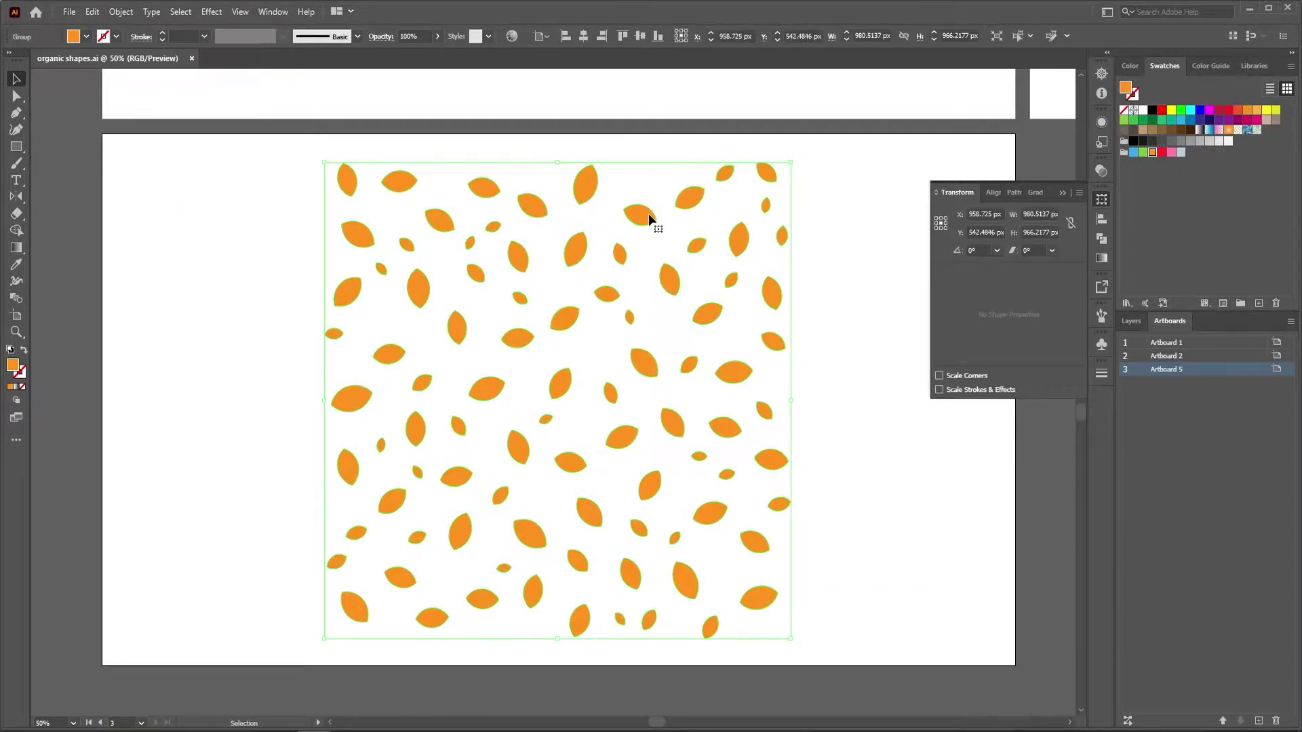
click(1102, 122)
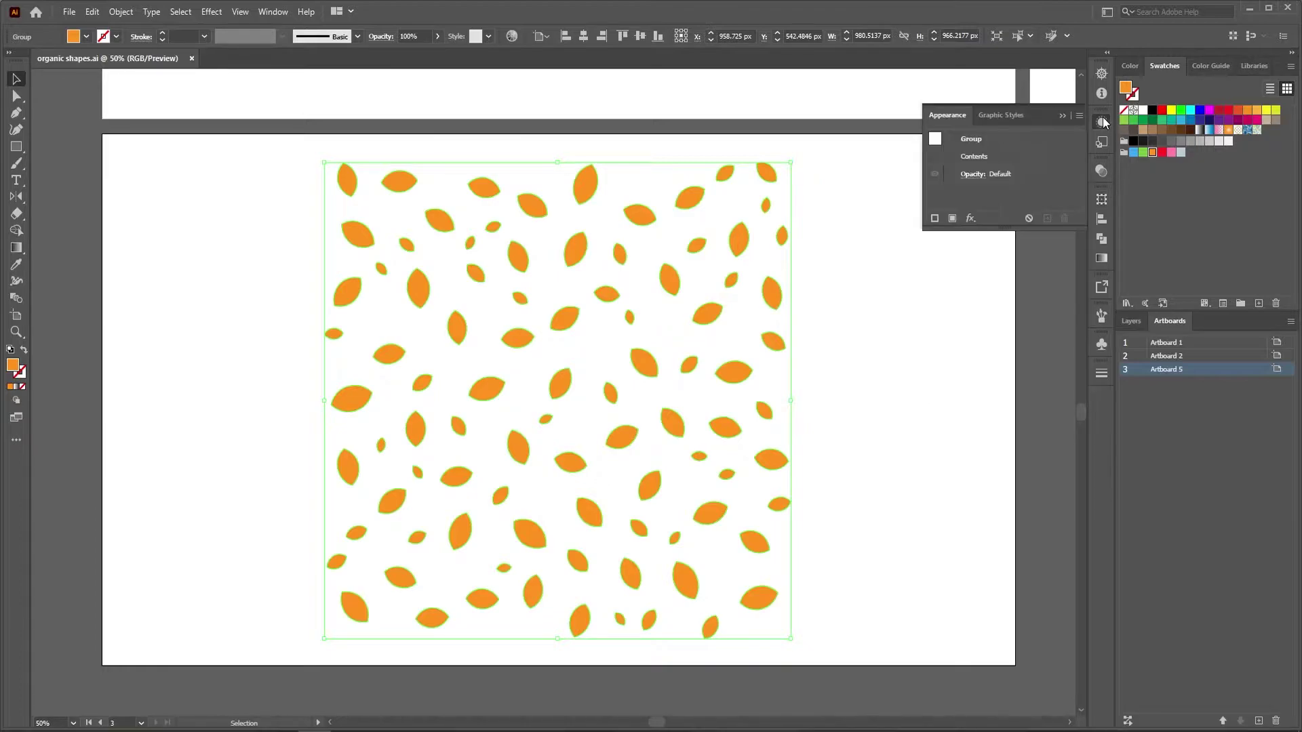
click(970, 218)
mouse_move(1034, 297)
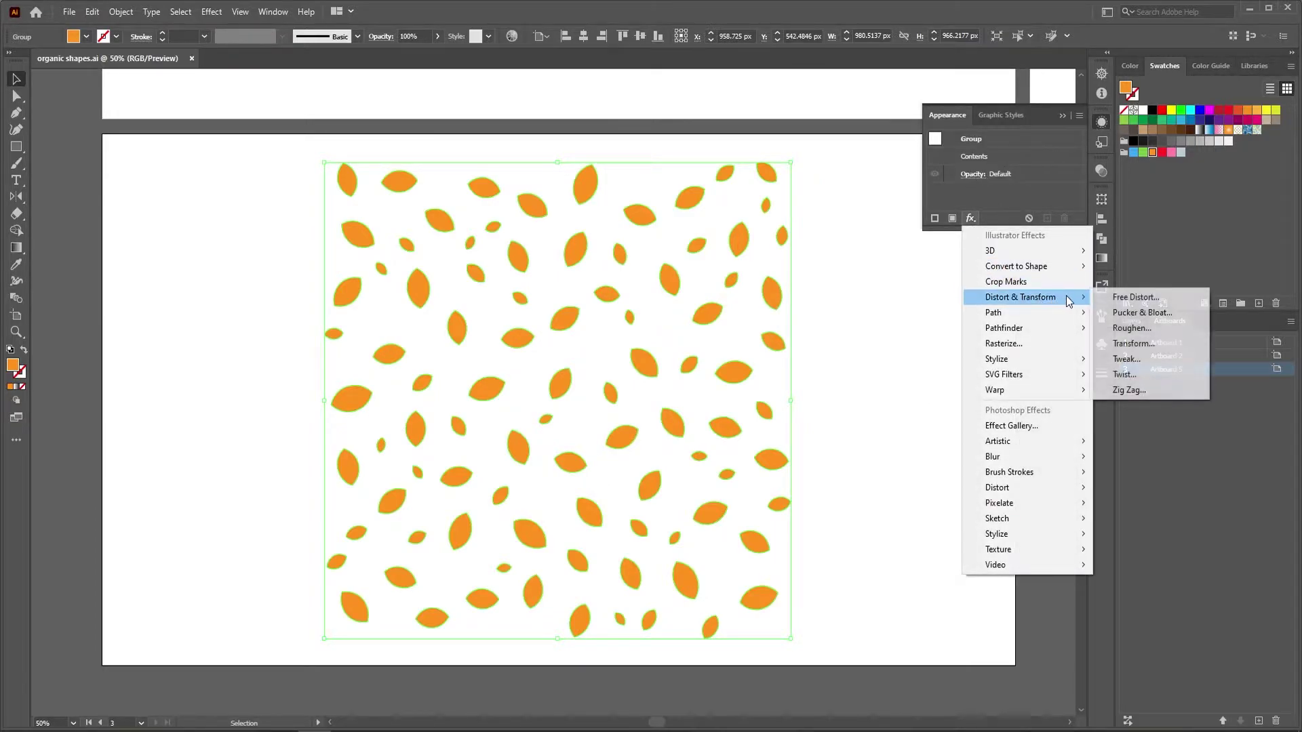
click(1131, 329)
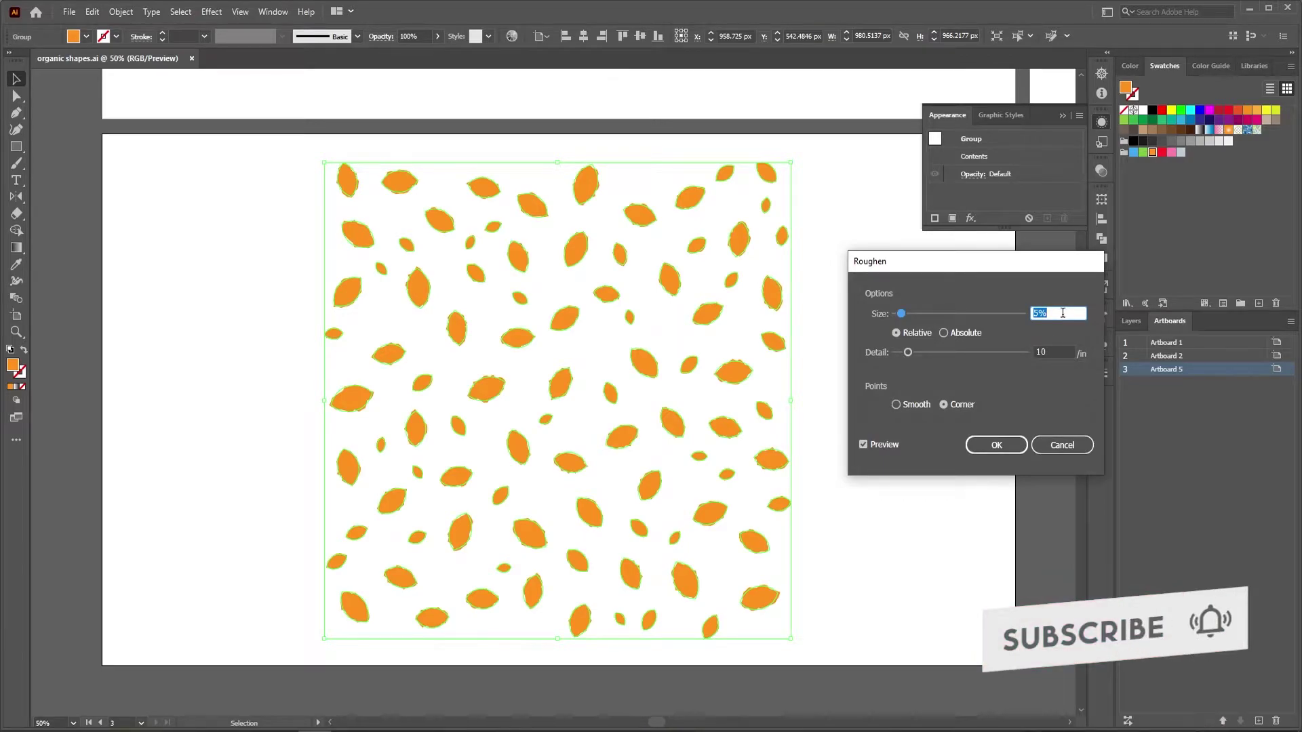
click(1032, 353)
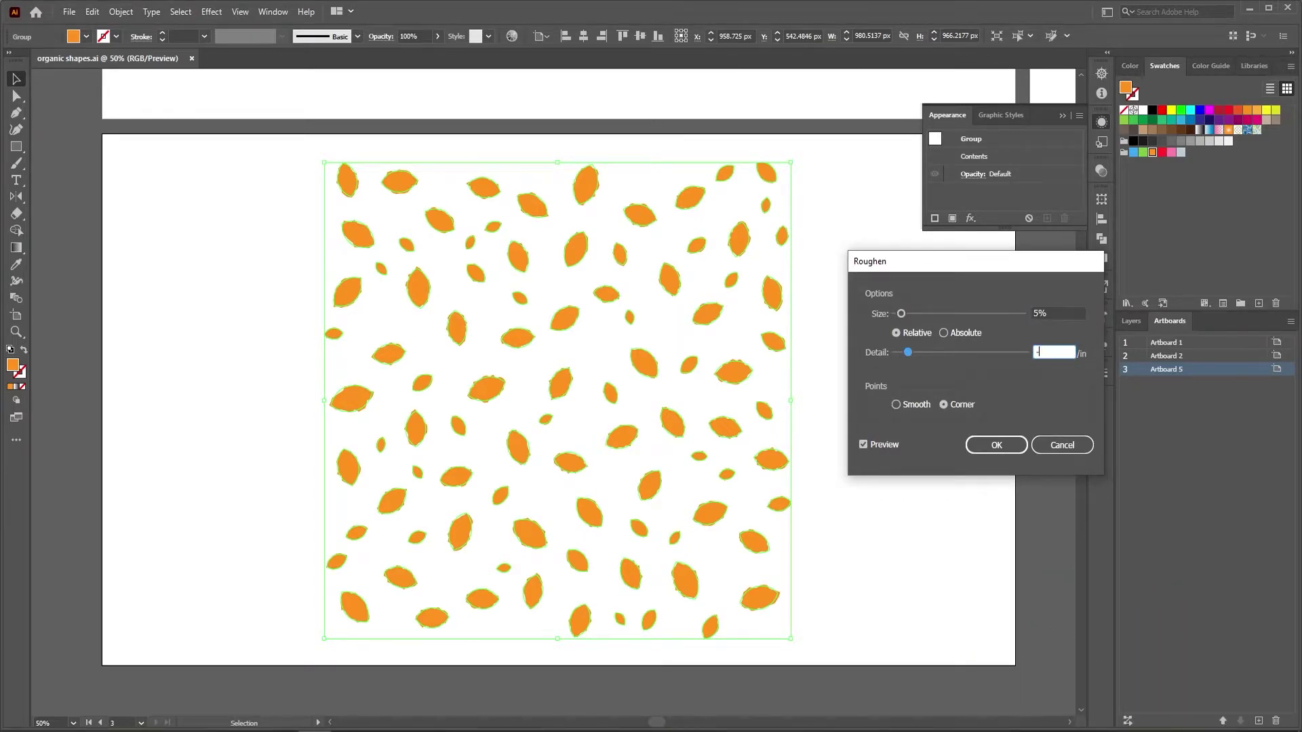
text(3)
click(897, 404)
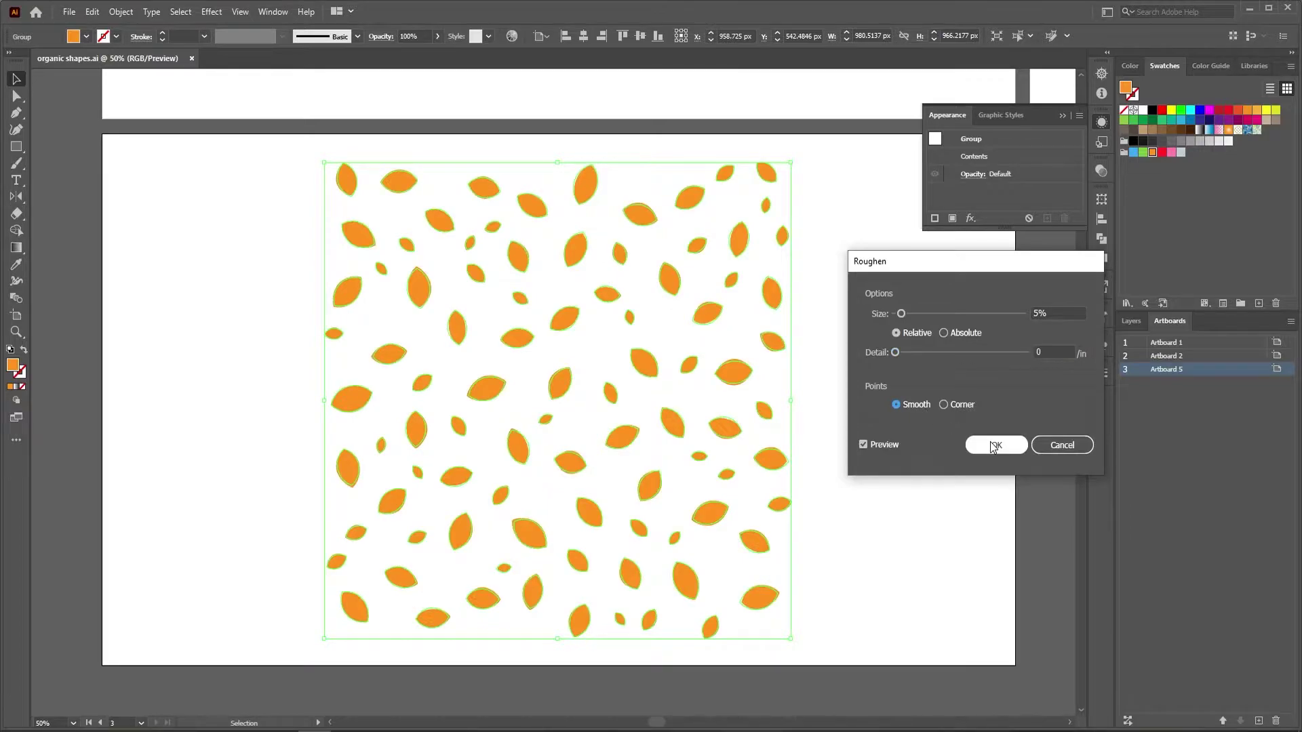
click(996, 445)
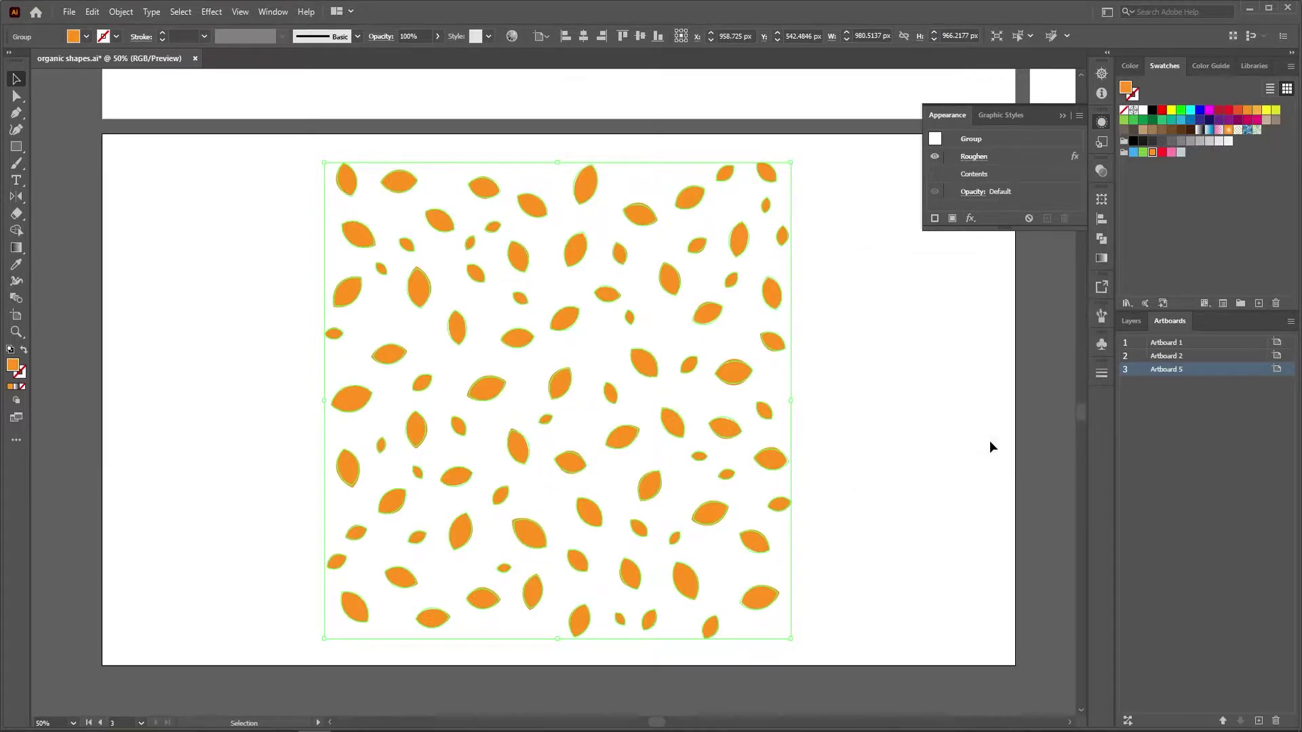
Add an Offset Path effect of 5 px with miter joins to the leaf group
click(970, 217)
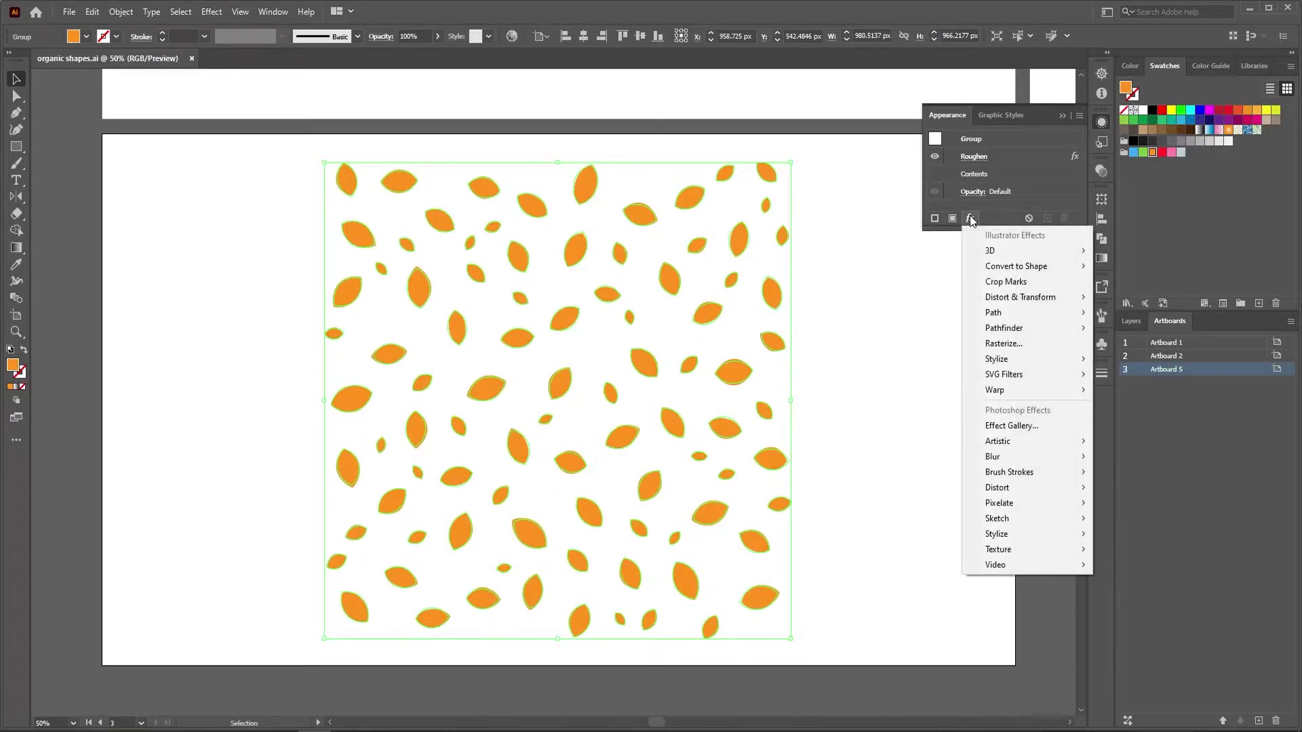
mouse_move(1039, 313)
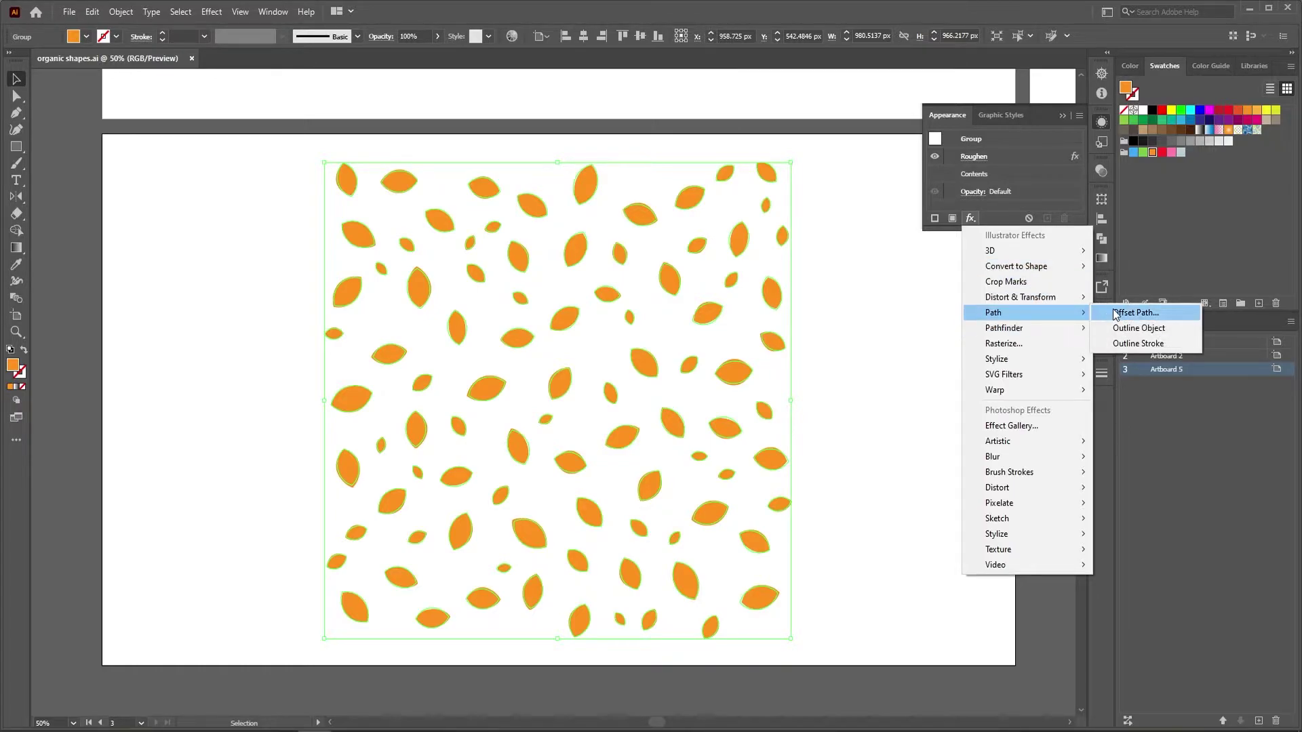
click(1115, 313)
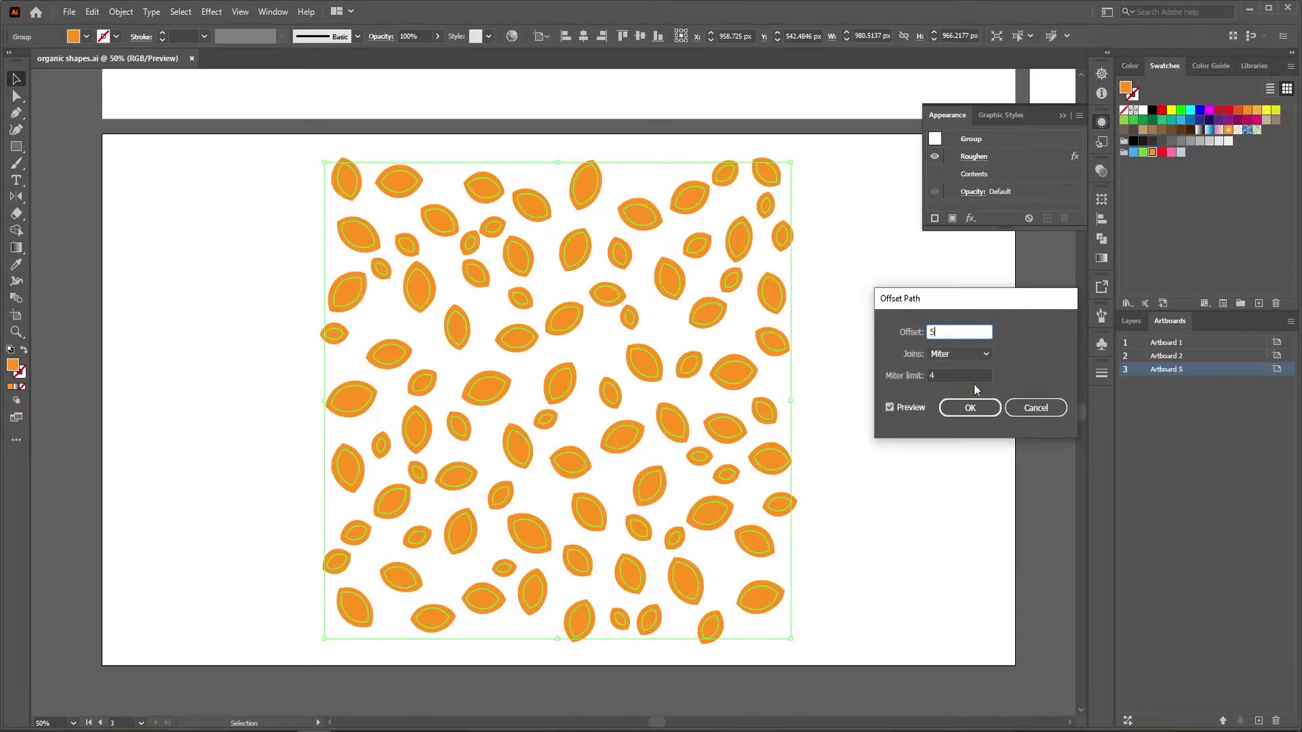
click(971, 408)
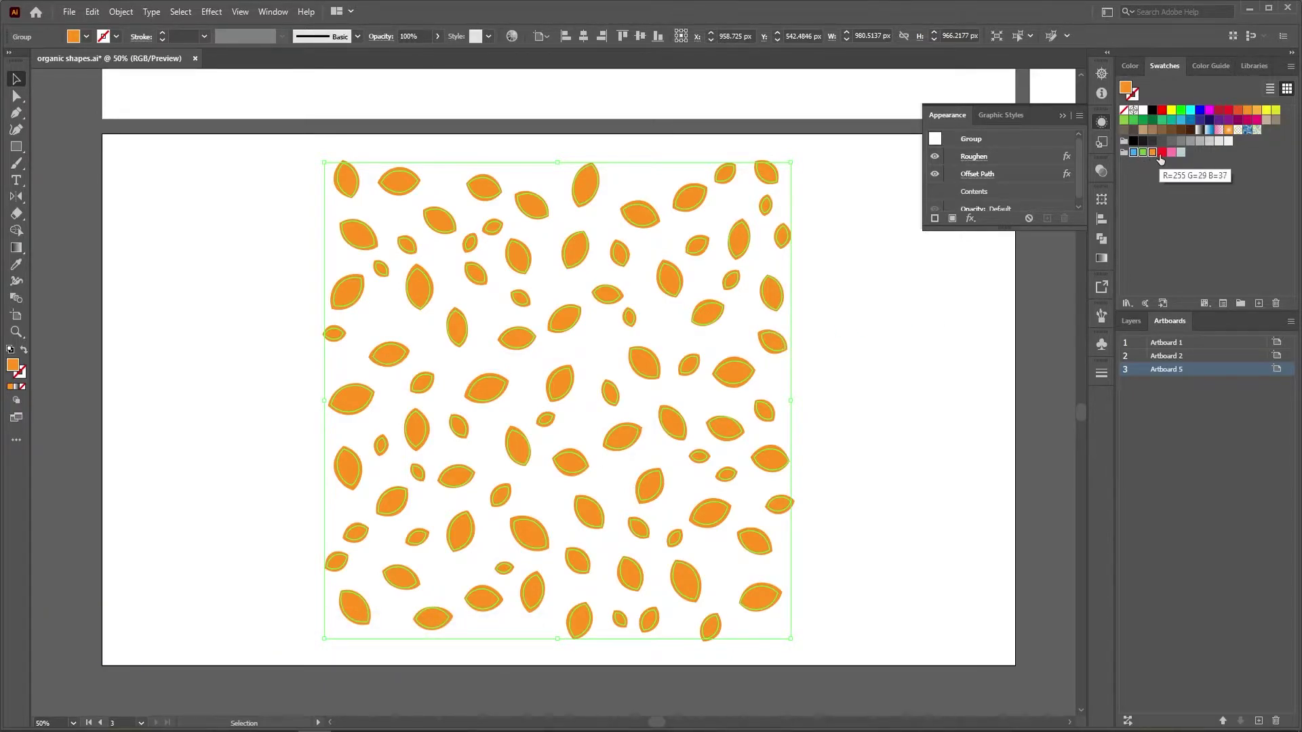
Randomly recolour the leaves' fills from the blue, green, orange and red swatches with the randomus script, and add a 1 pt red stroke
click(74, 13)
mouse_move(177, 324)
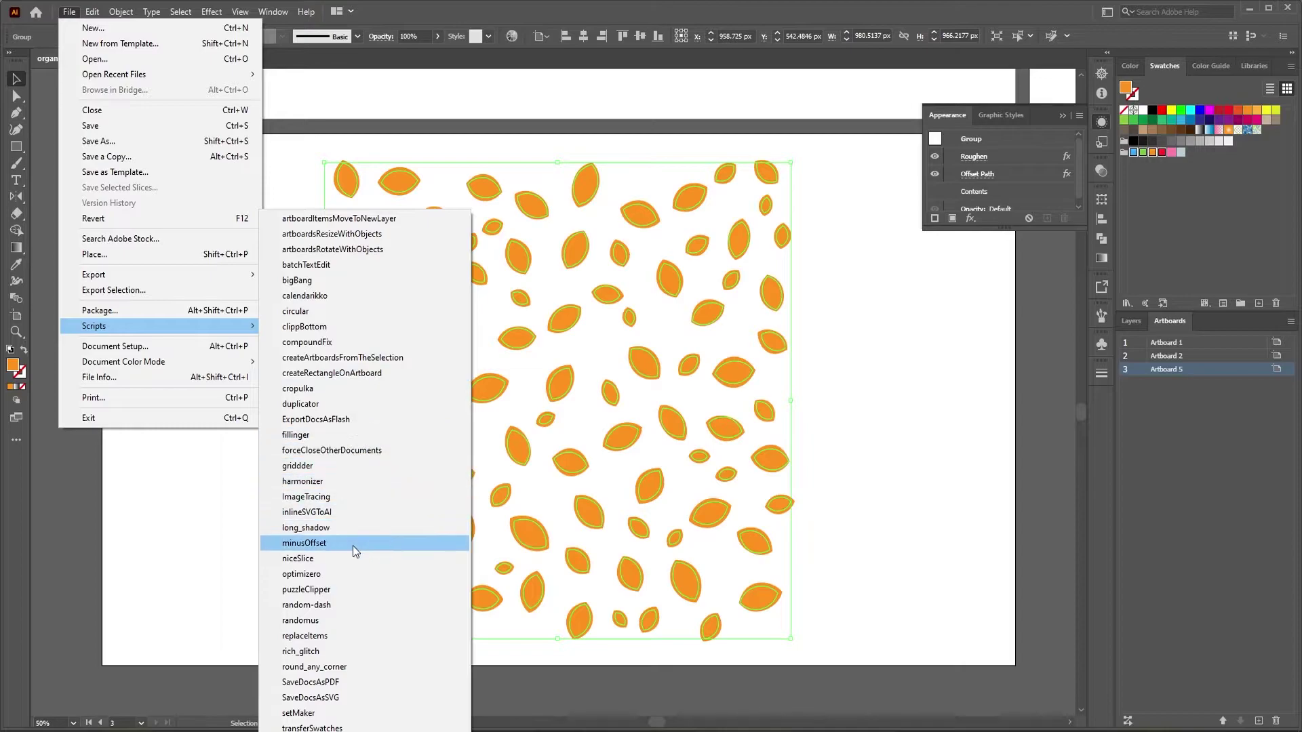
click(354, 619)
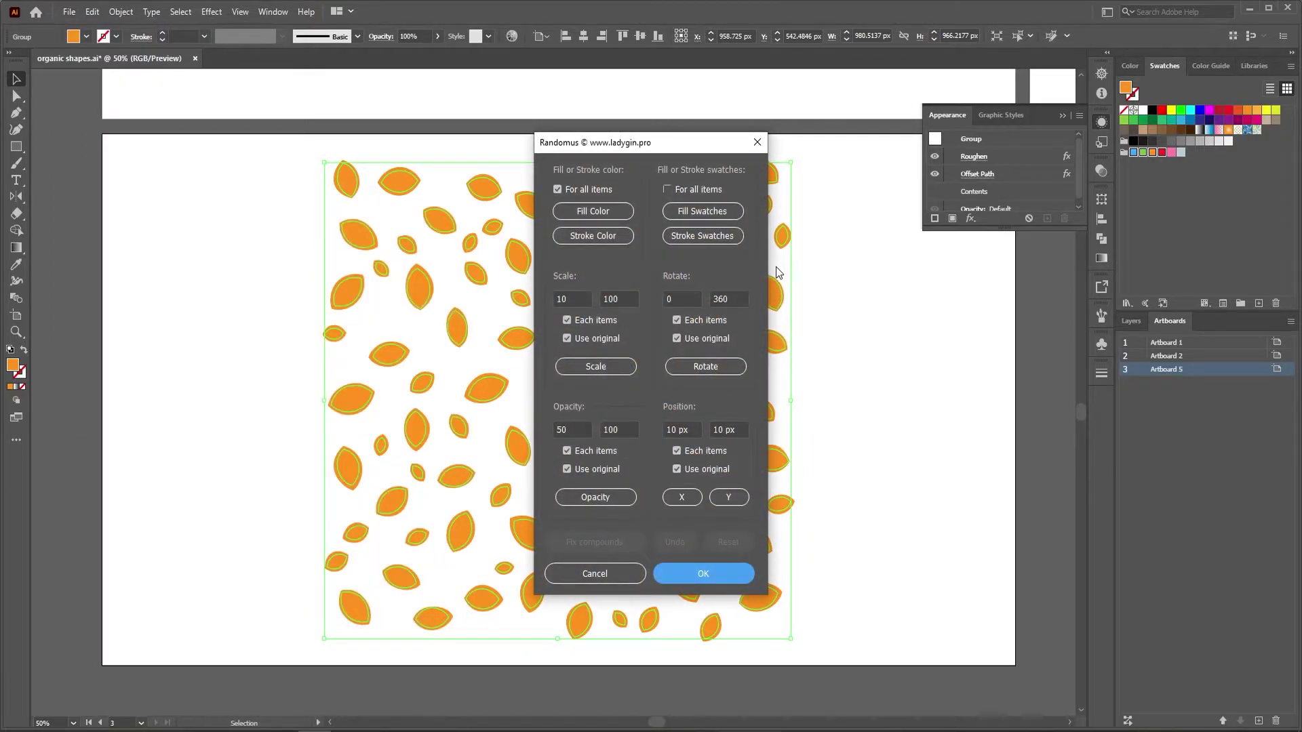
click(708, 214)
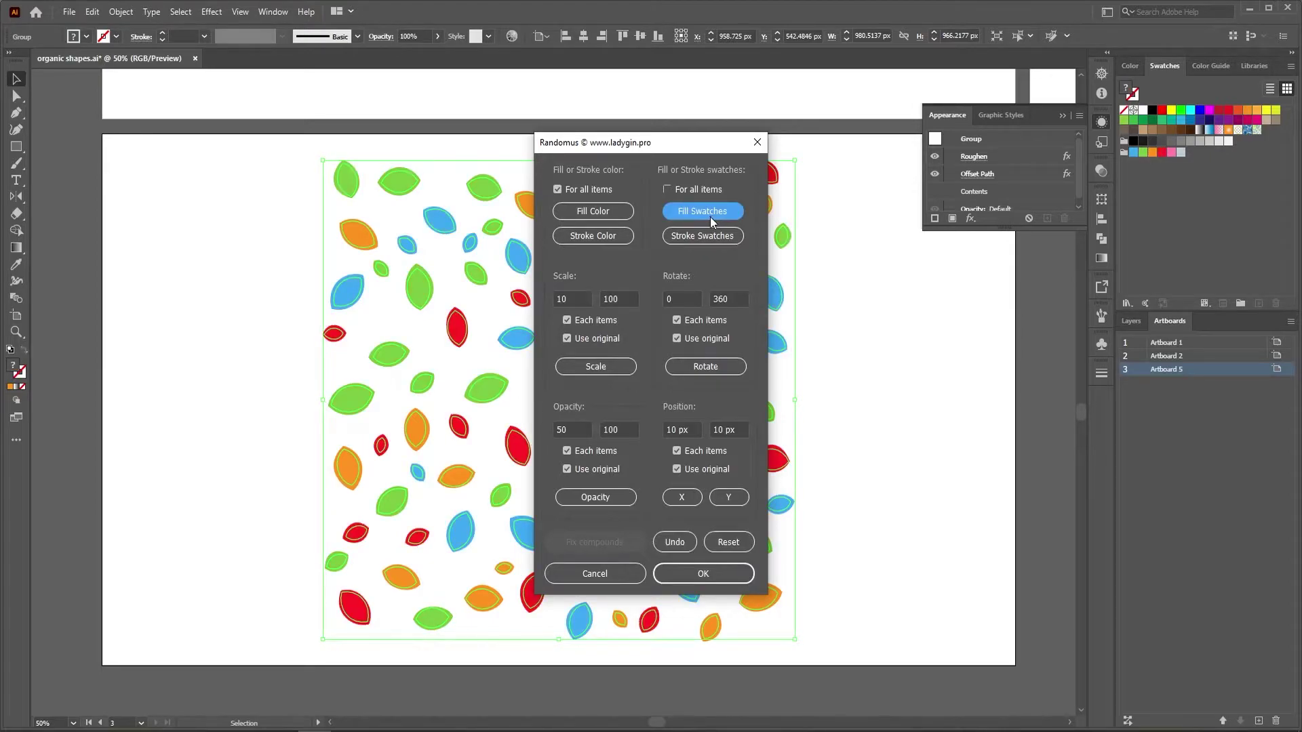
click(703, 574)
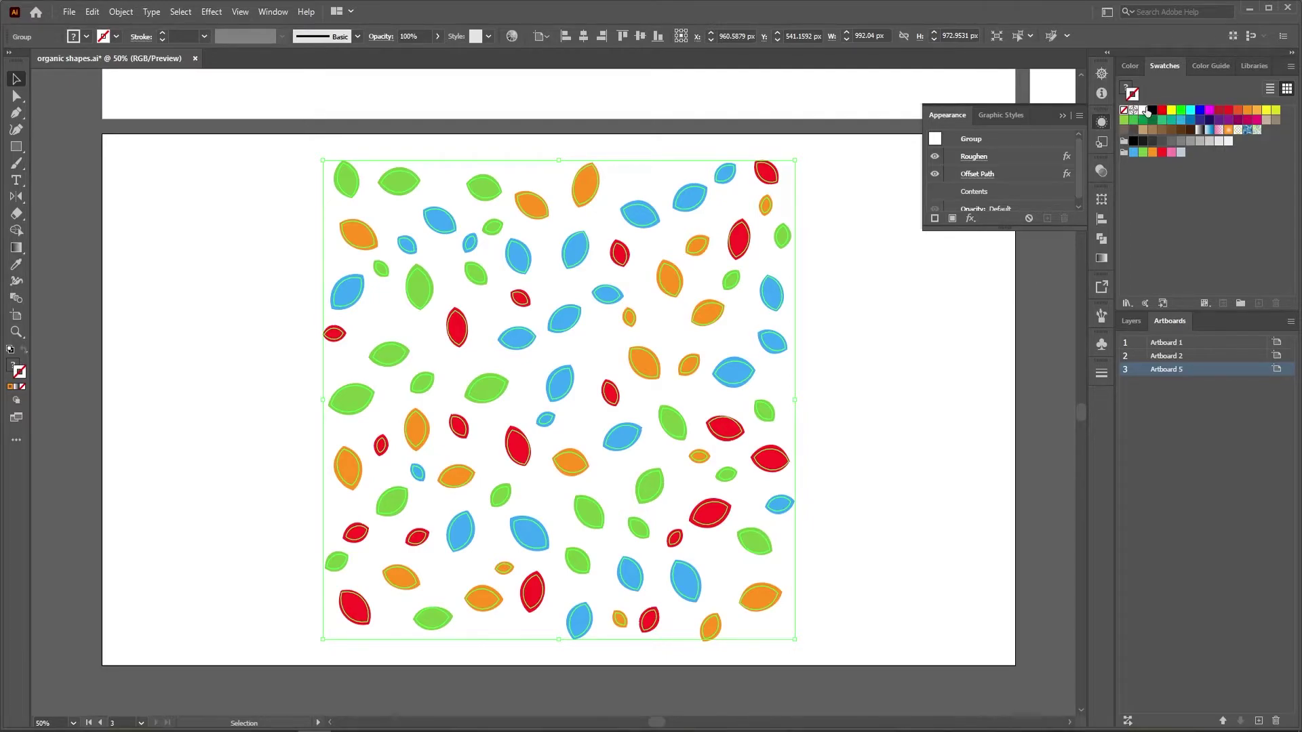
click(1163, 152)
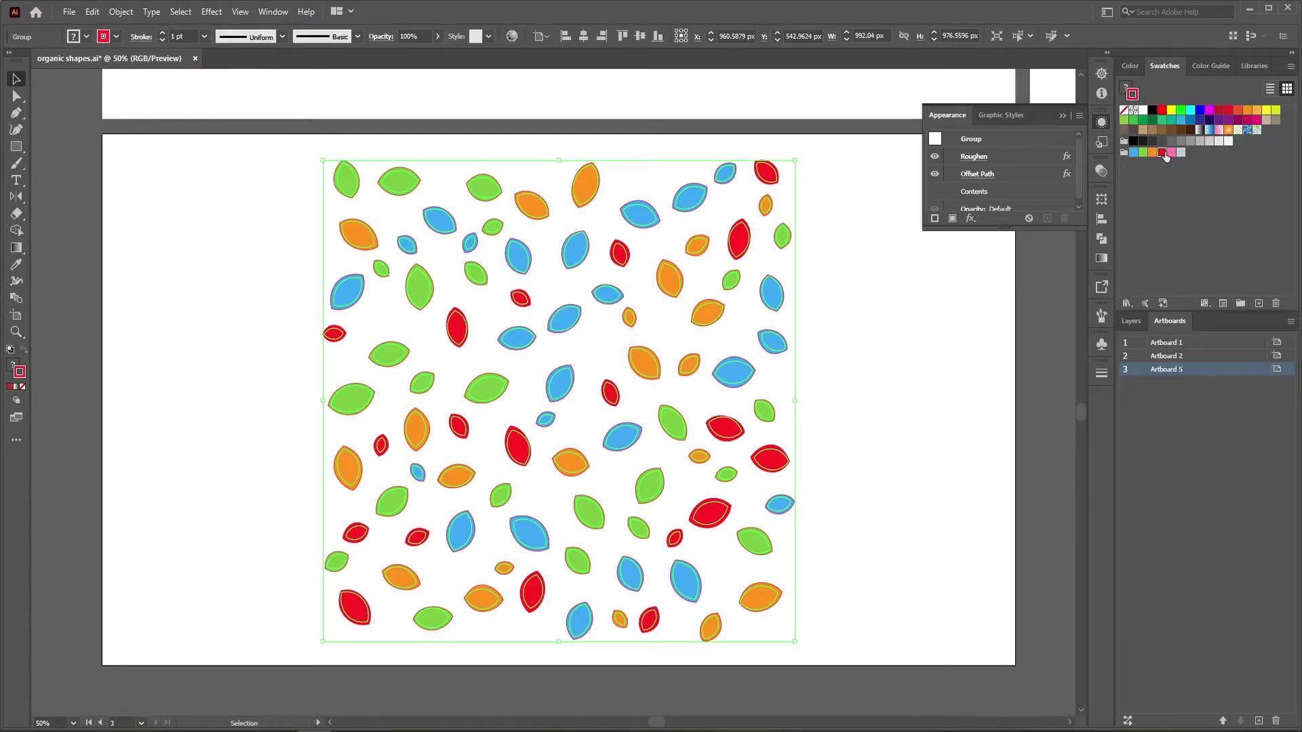
Directly select one green leaf inside the group and extend the selection to all leaves with the same fill color
key(a)
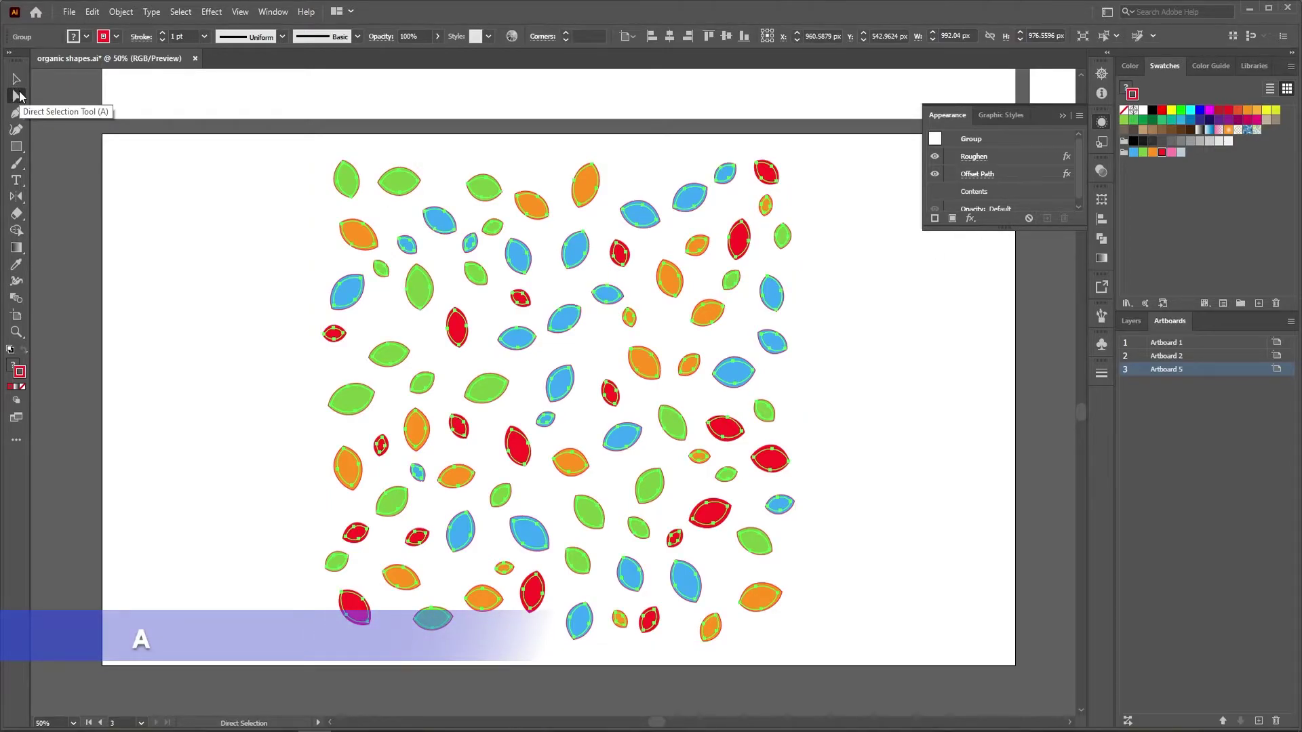
click(222, 205)
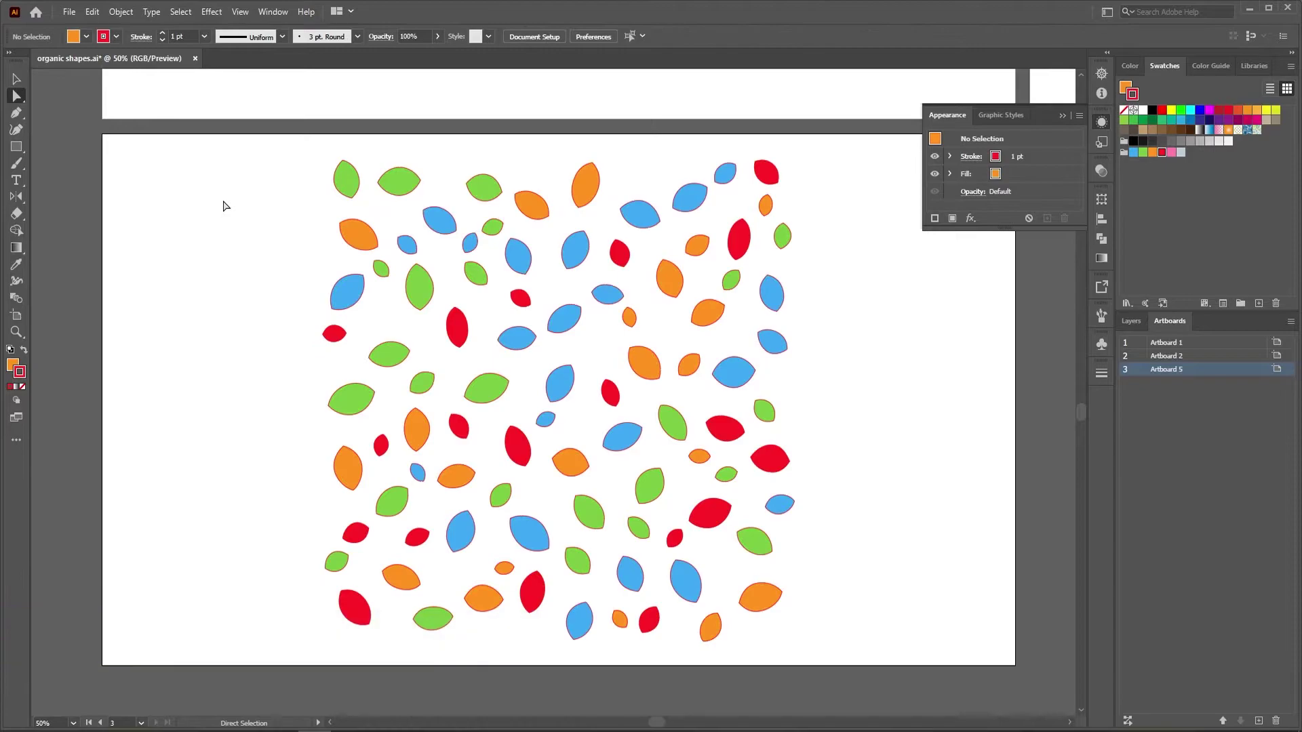
click(347, 183)
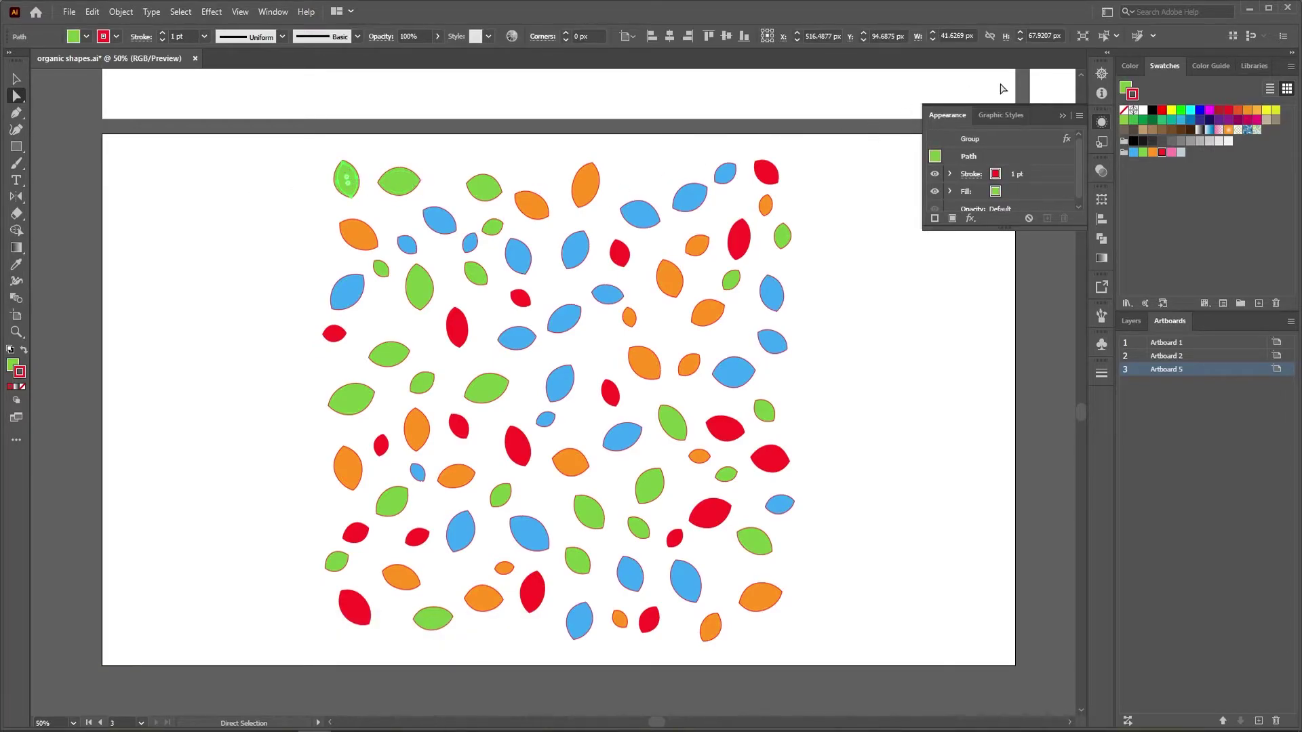
click(1116, 36)
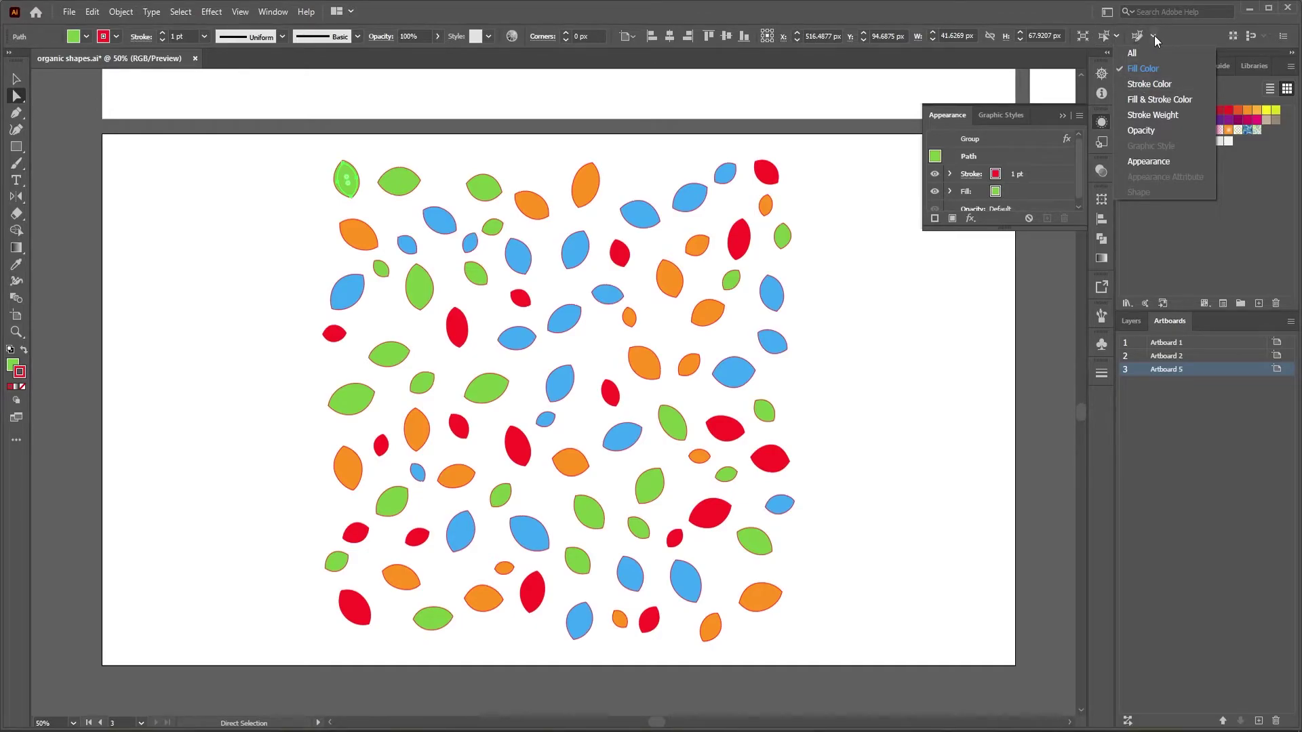
click(1148, 68)
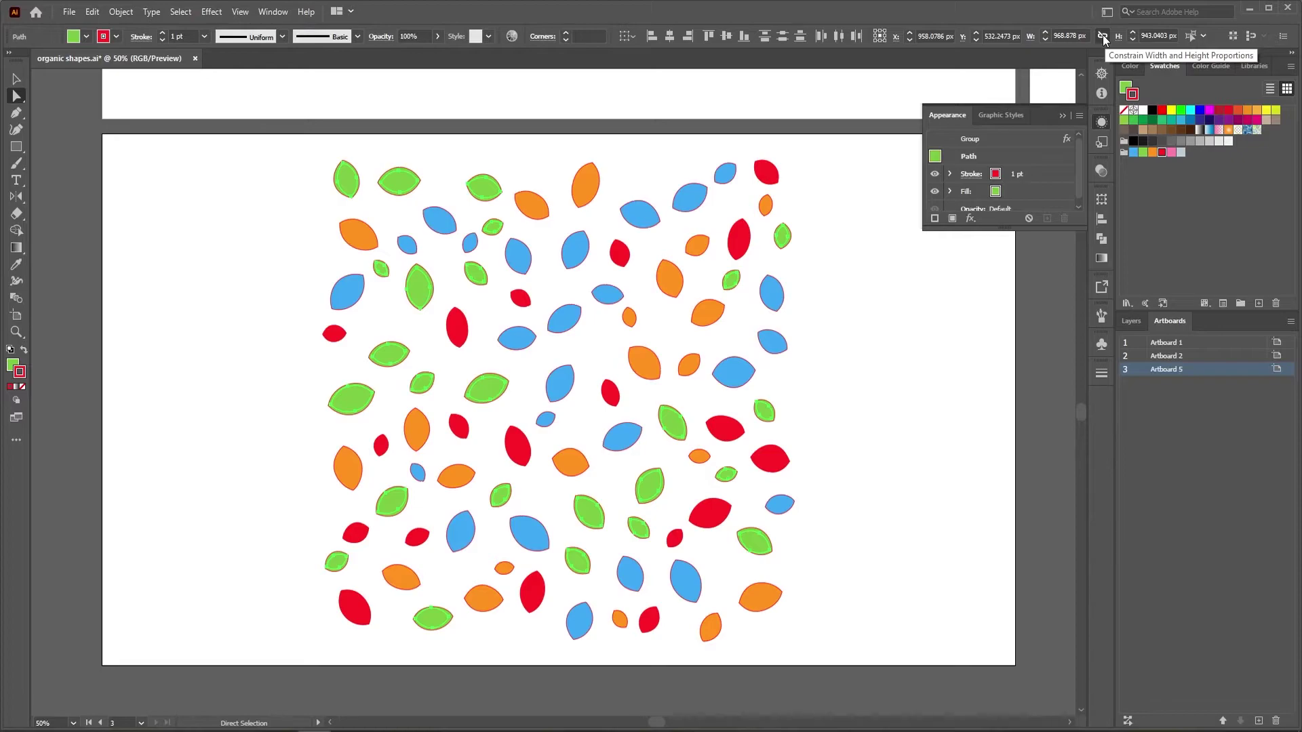
Apply a Transform effect to the selected green leaves, moving them 5 px horizontally and 10 px vertically, and deselect them
click(977, 223)
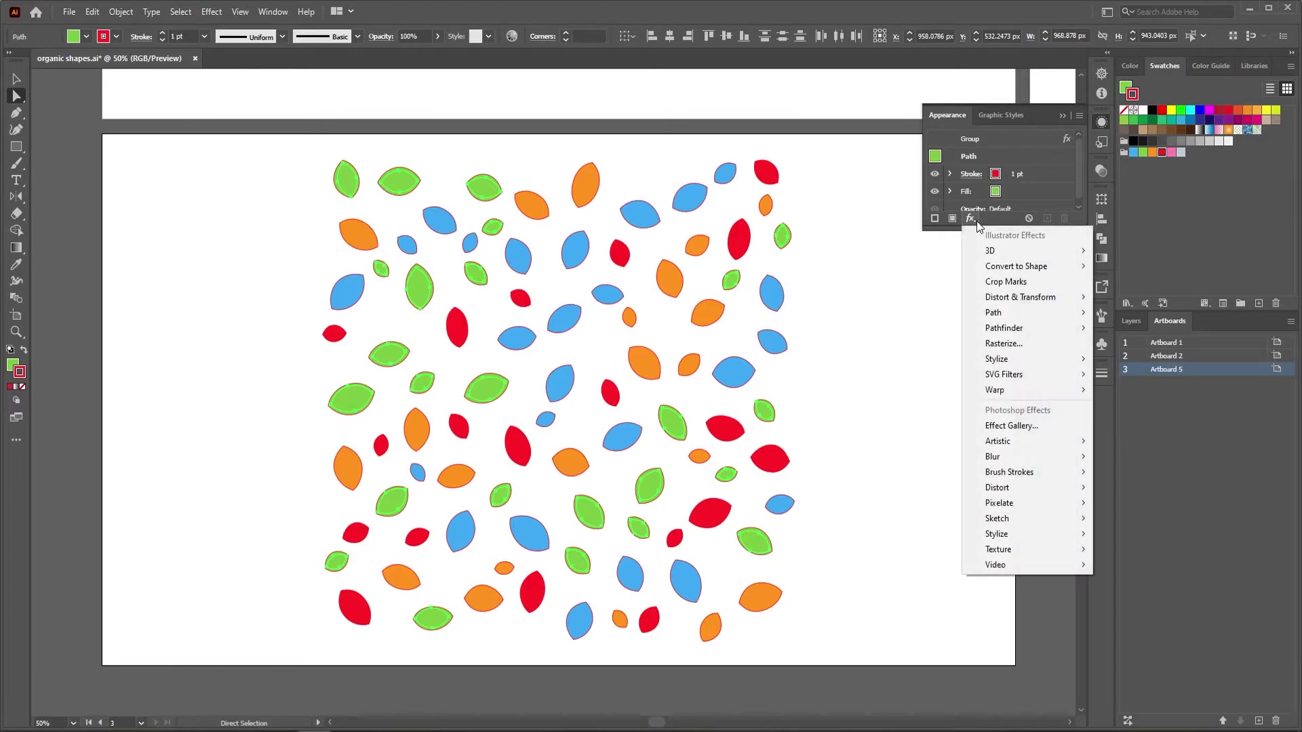
mouse_move(1031, 297)
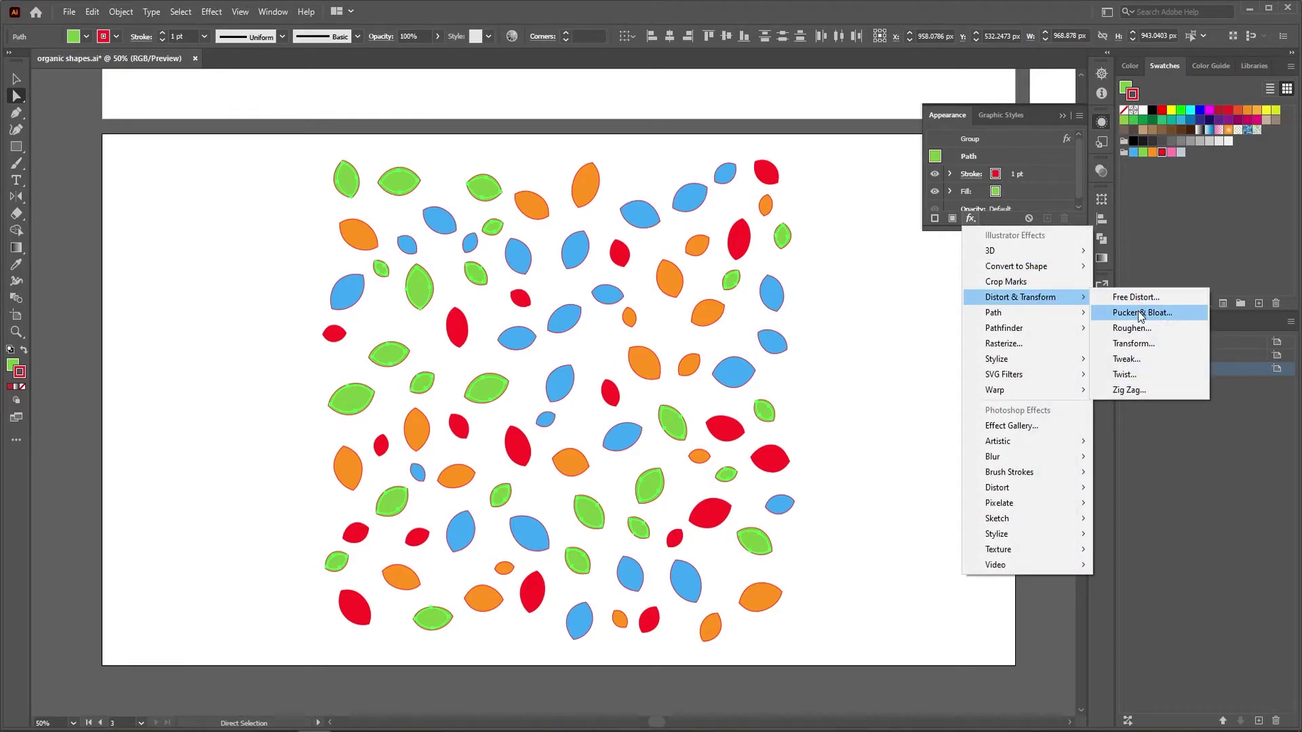
click(1142, 344)
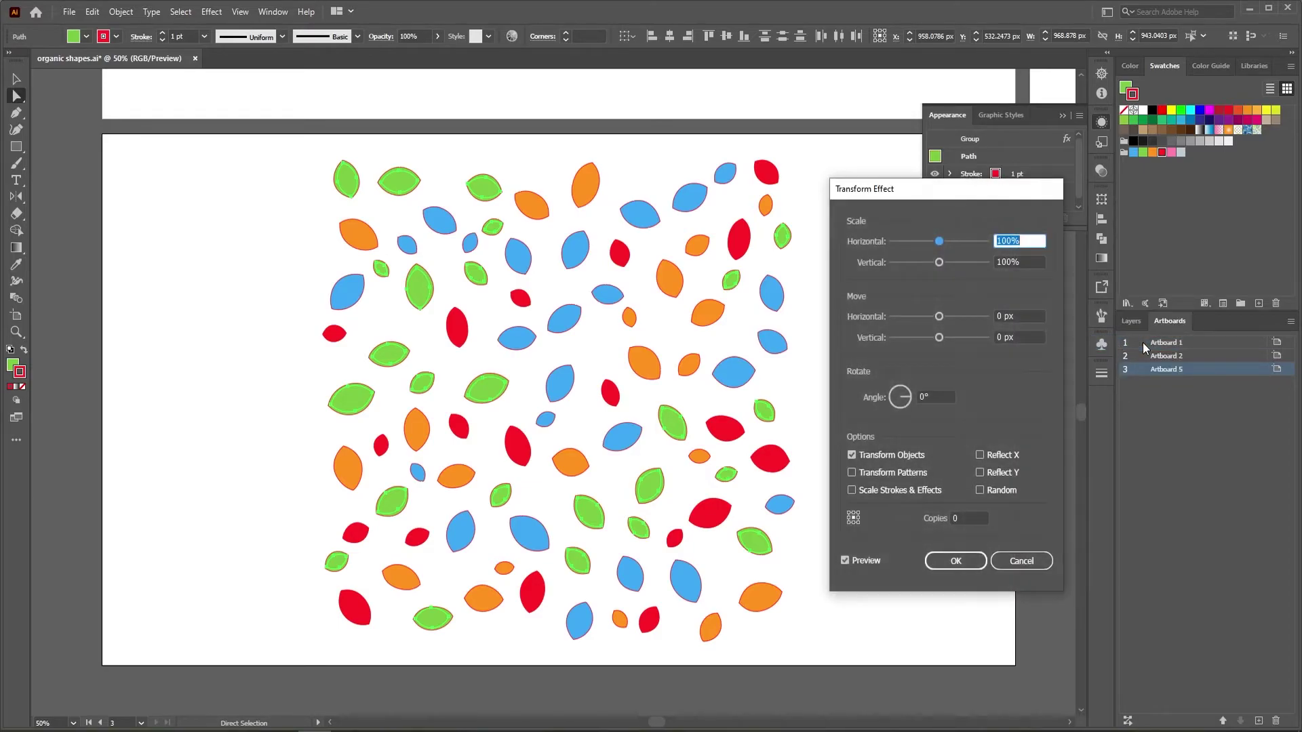
double_click(1004, 316)
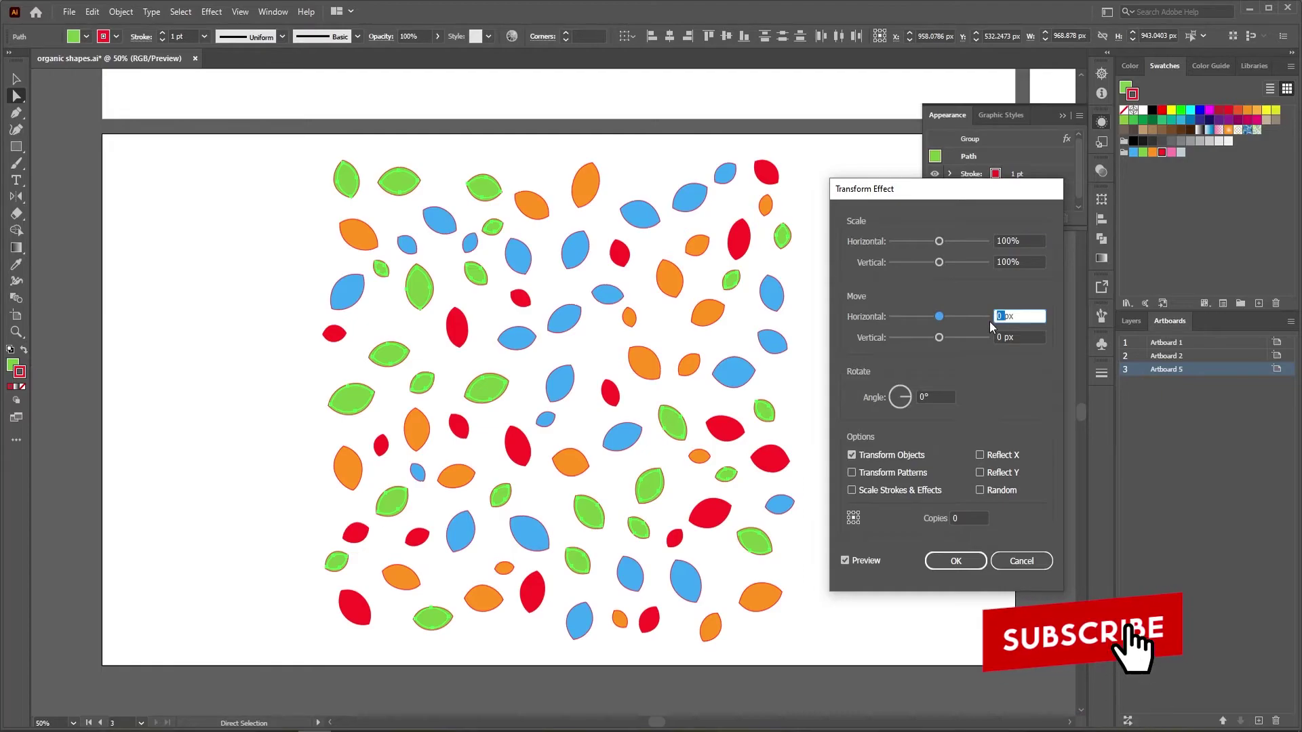
text(5)
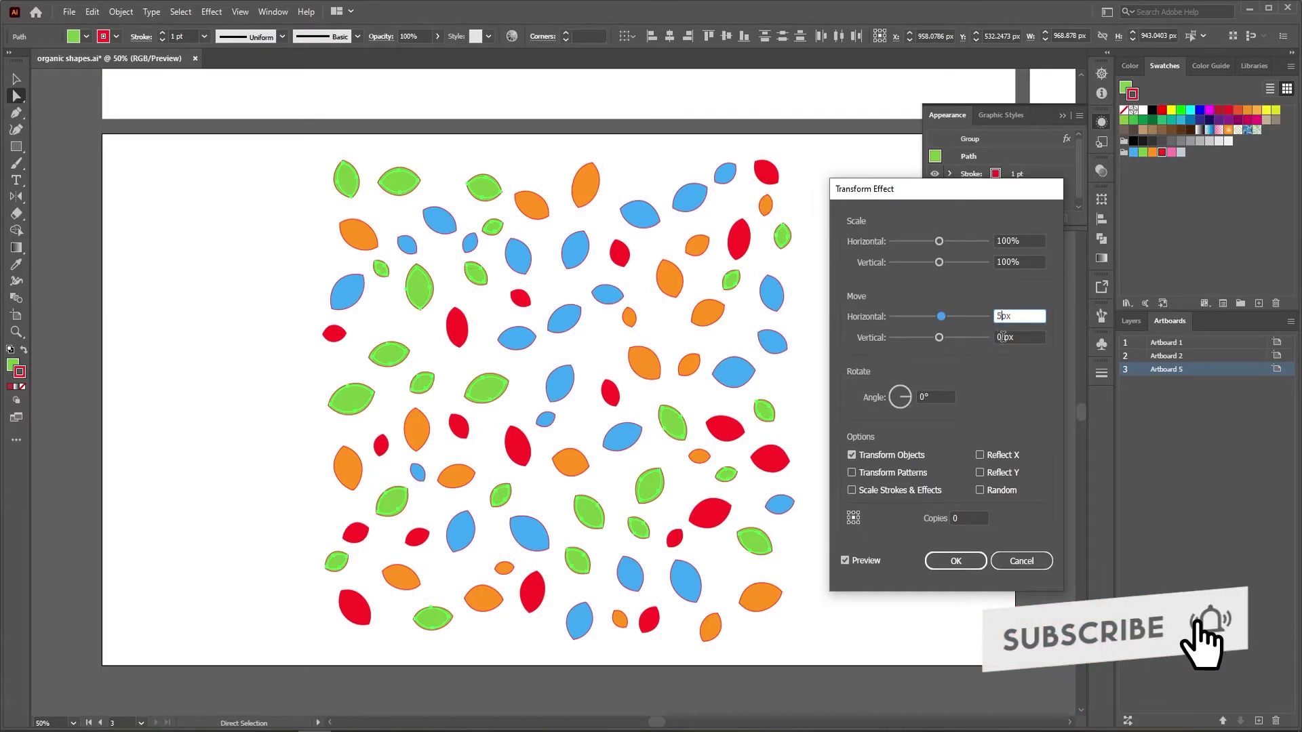
double_click(993, 339)
text(10)
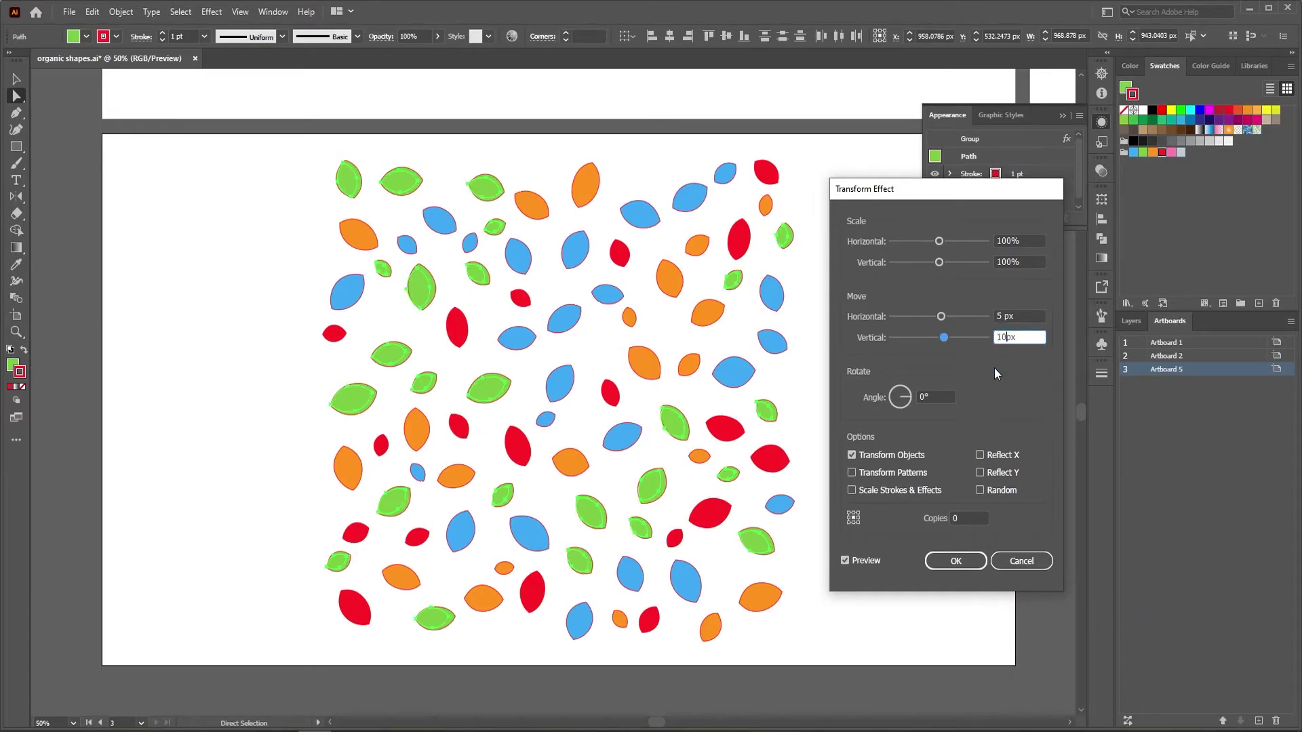
click(956, 560)
click(867, 424)
Select all blue-filled leaves inside the group and shift them slightly left and down with a Transform effect
click(347, 291)
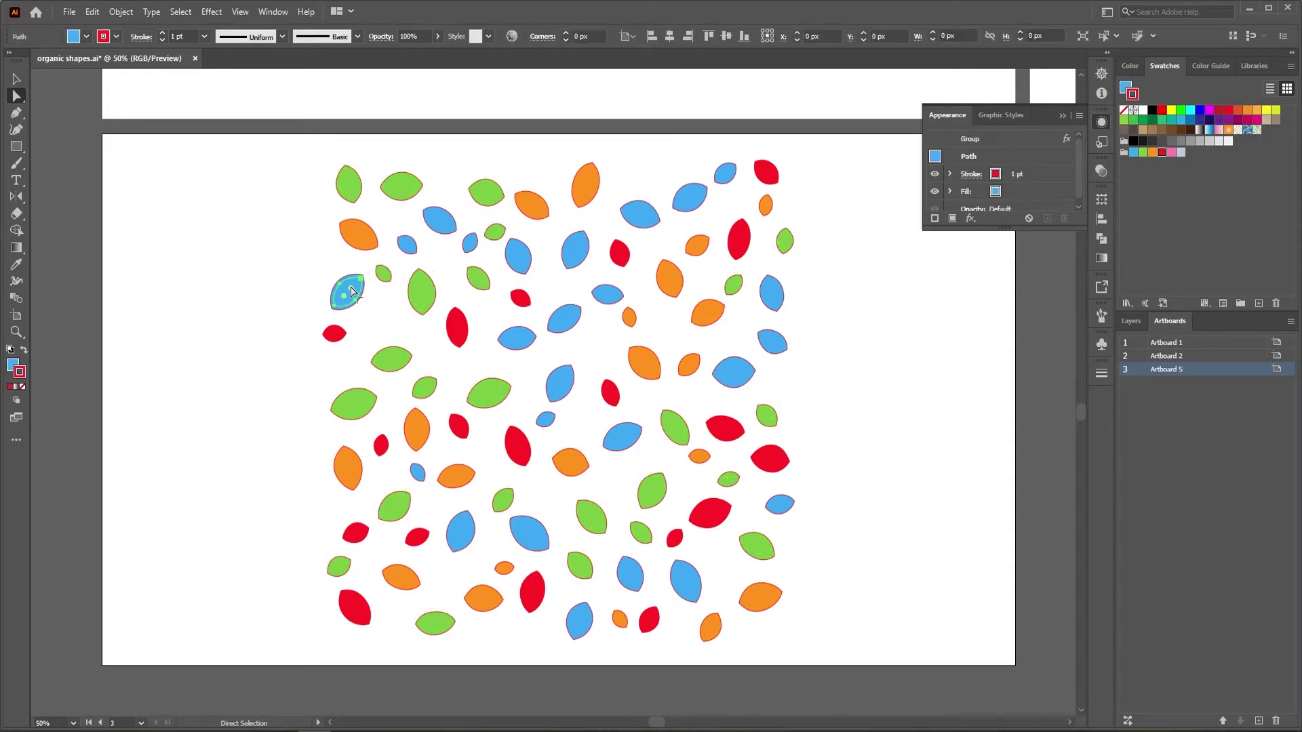
click(1192, 35)
click(971, 218)
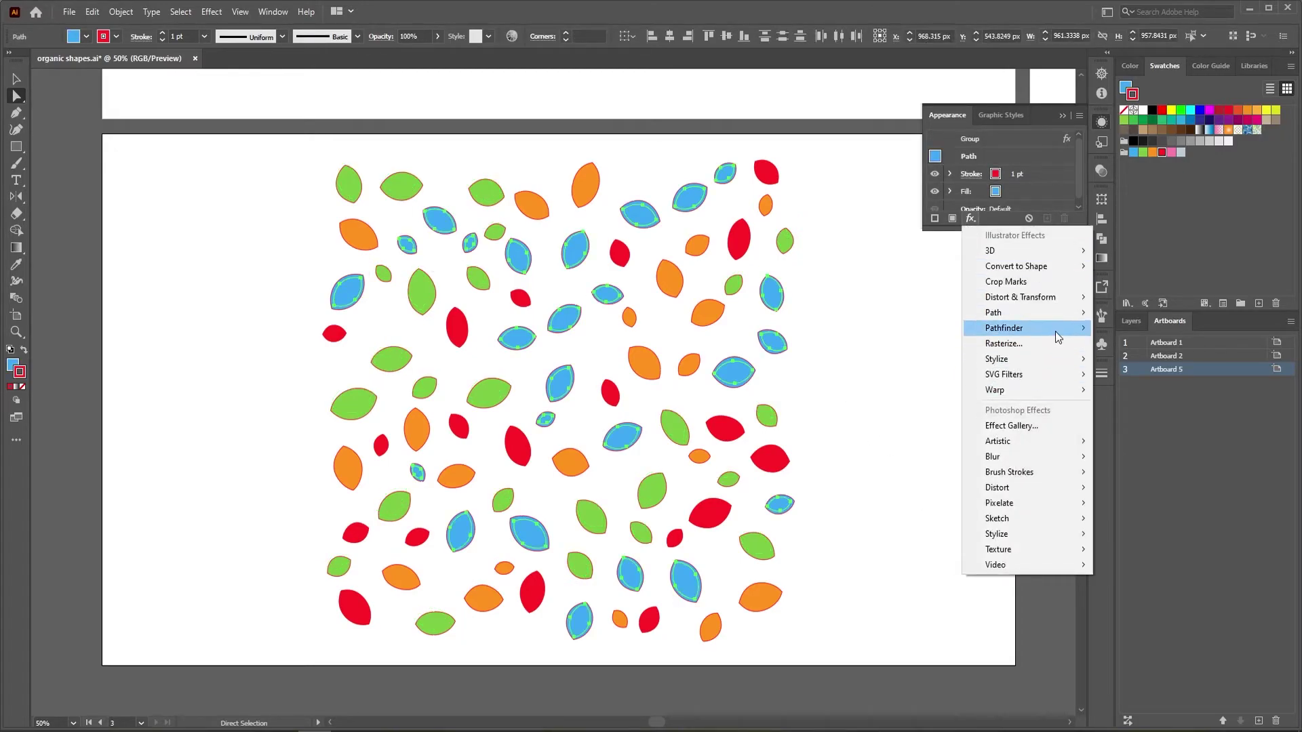
click(1137, 343)
click(997, 316)
double_click(996, 338)
click(956, 560)
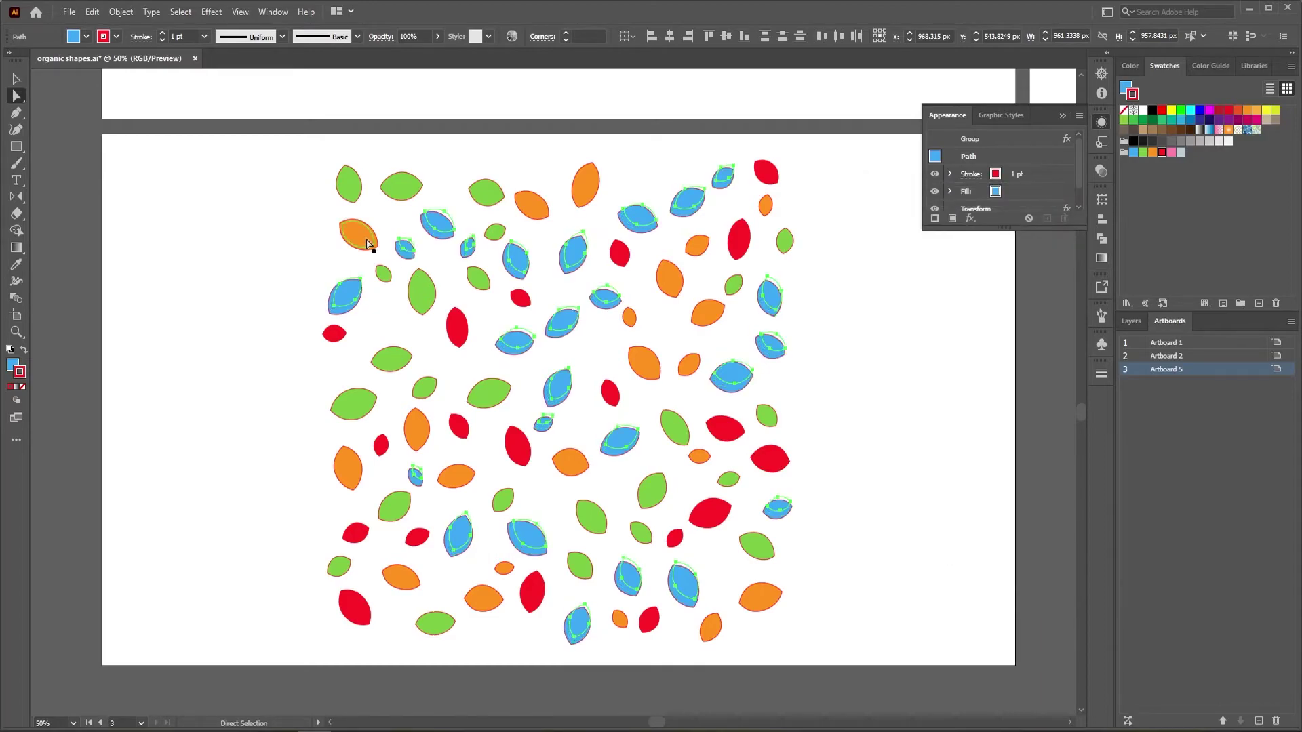
Try to shift a single orange leaf inside the group with a Transform effect
click(360, 234)
click(971, 218)
click(1144, 347)
click(997, 316)
text(10)
double_click(996, 338)
text(5)
click(959, 555)
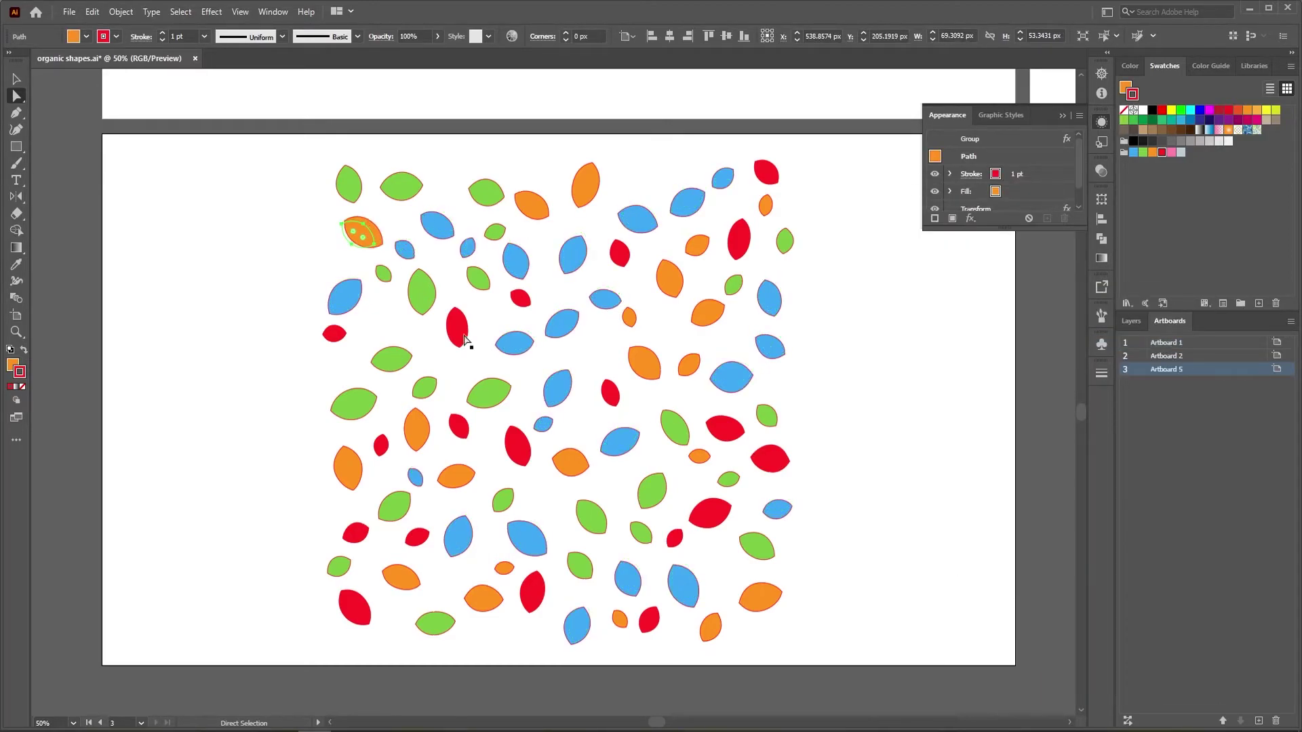
Select all orange-filled leaves inside the group and shift them slightly left and down with a Transform effect
click(544, 212)
click(971, 218)
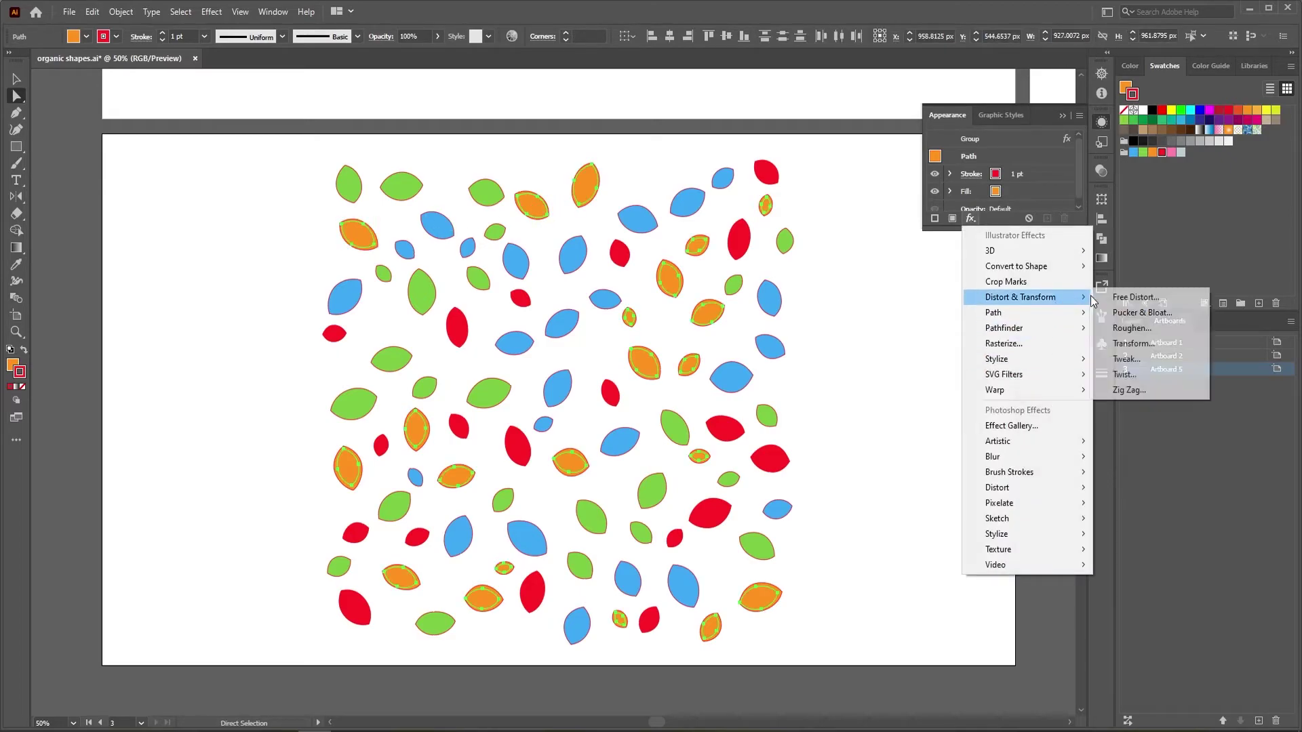
click(1143, 347)
key(Escape)
Apply a Transform effect to all red-filled leaves, moving them -10 px horizontally and 7 px vertically, and deselect them
click(456, 328)
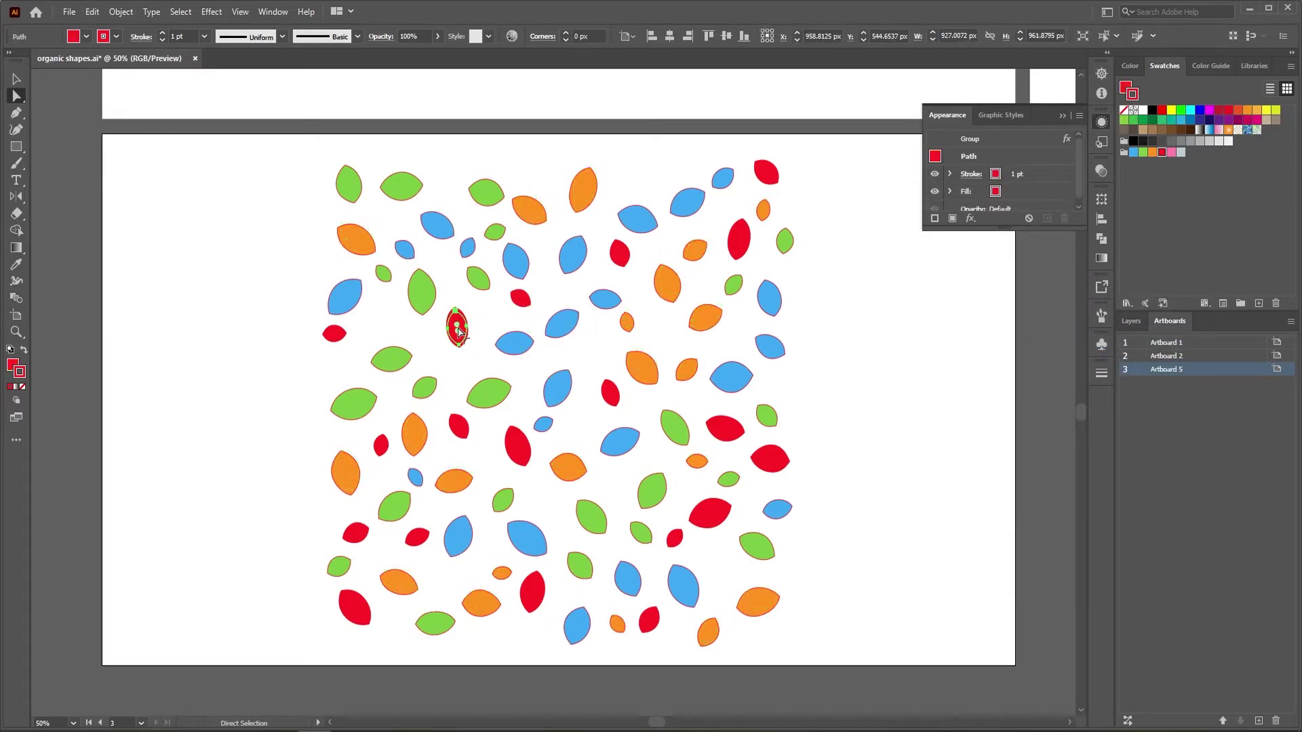
click(971, 218)
mouse_move(1010, 300)
click(1139, 344)
drag(1019, 316, 991, 320)
text(-15)
key(Tab)
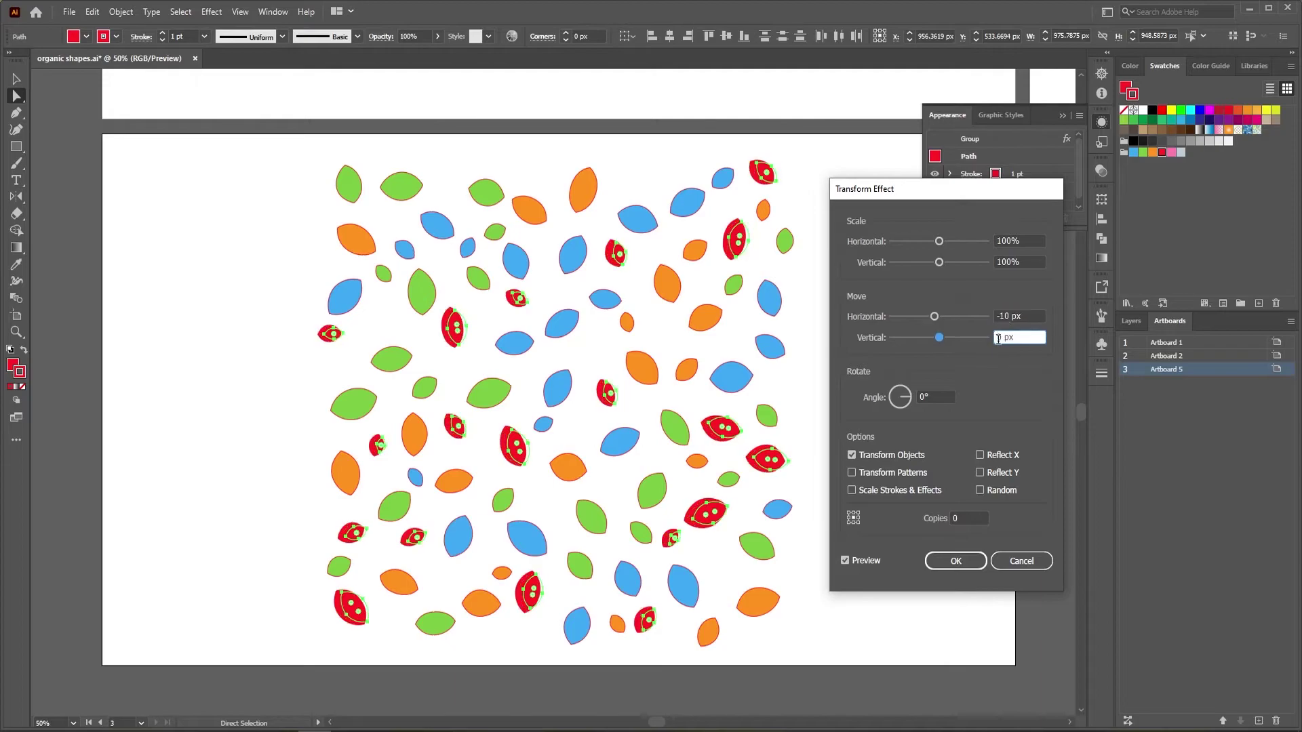
text(7)
key(Return)
click(931, 453)
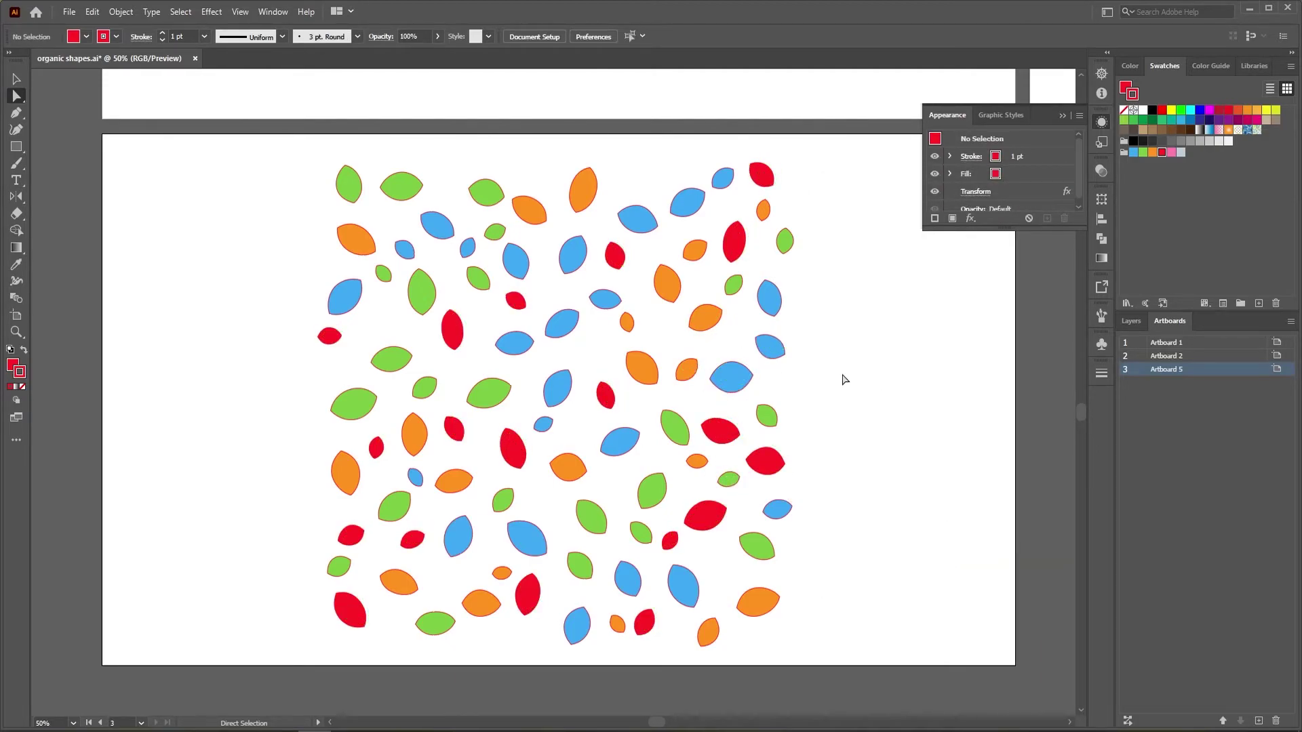
Isolate leaves within the group and slightly reposition two large orange leaves in the upper-right part of the pattern
key(v)
click(669, 283)
right_click(763, 285)
click(787, 381)
drag(633, 369, 643, 373)
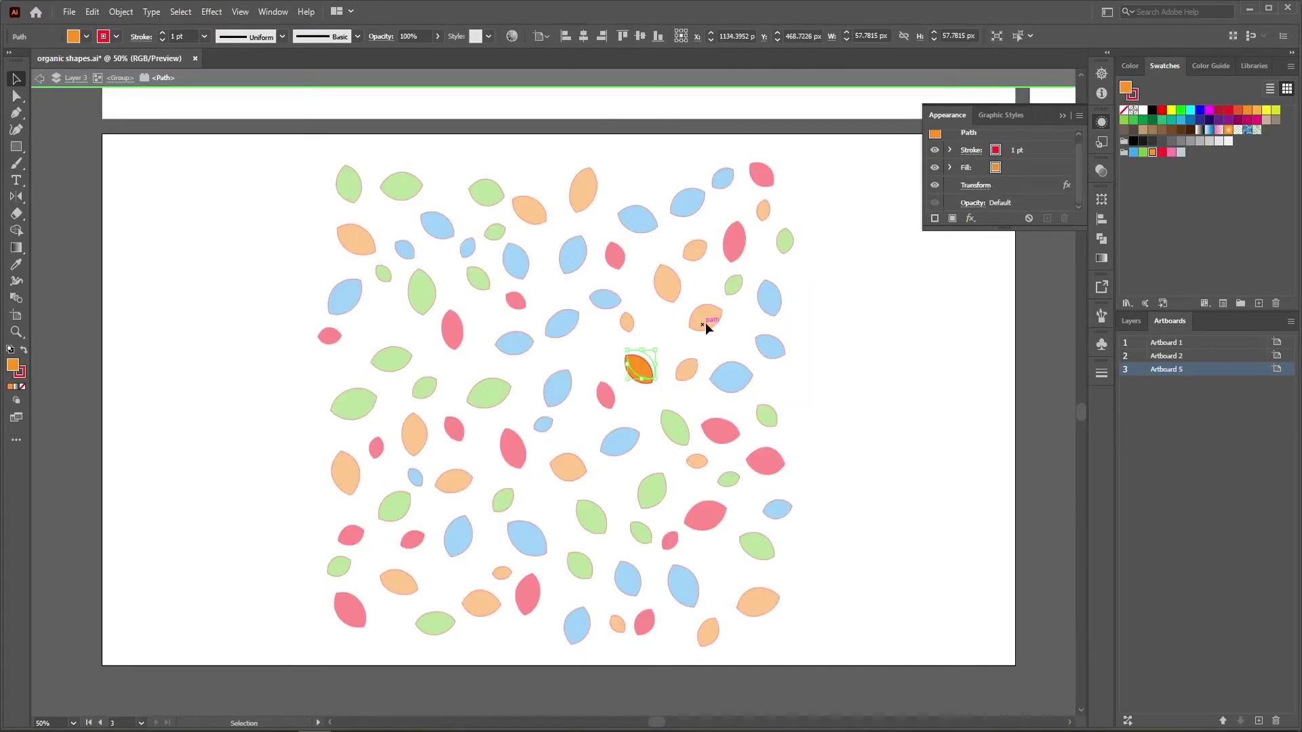
click(683, 303)
double_click(661, 305)
right_click(680, 280)
key(Escape)
Nudge individual blue, red and green leaves to even out the gaps in the pattern, and leave isolation mode
drag(615, 303, 611, 293)
drag(565, 321, 528, 307)
drag(425, 387, 405, 346)
drag(493, 504, 487, 498)
drag(538, 541, 540, 540)
right_click(899, 401)
key(Escape)
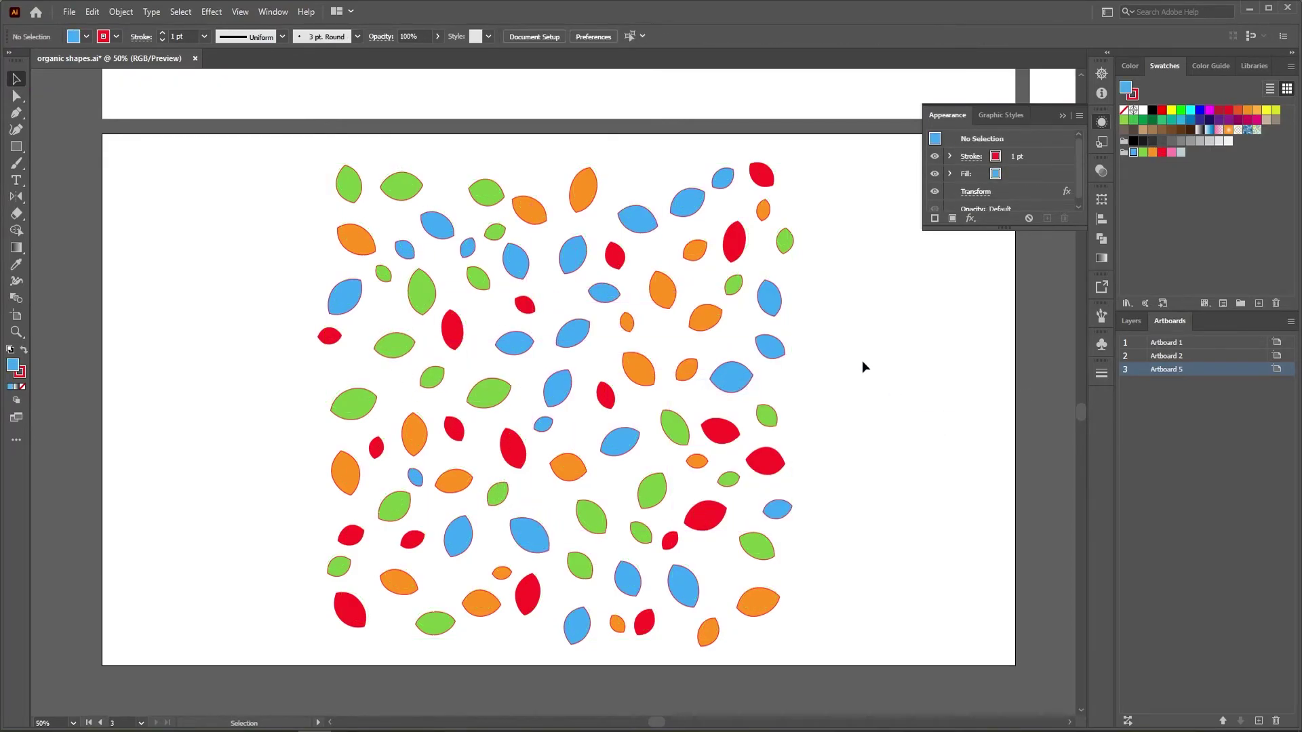
Edit the leaf group's Offset Path effect, testing offsets of 10 px and 7 px, and set the joins to Round
click(731, 249)
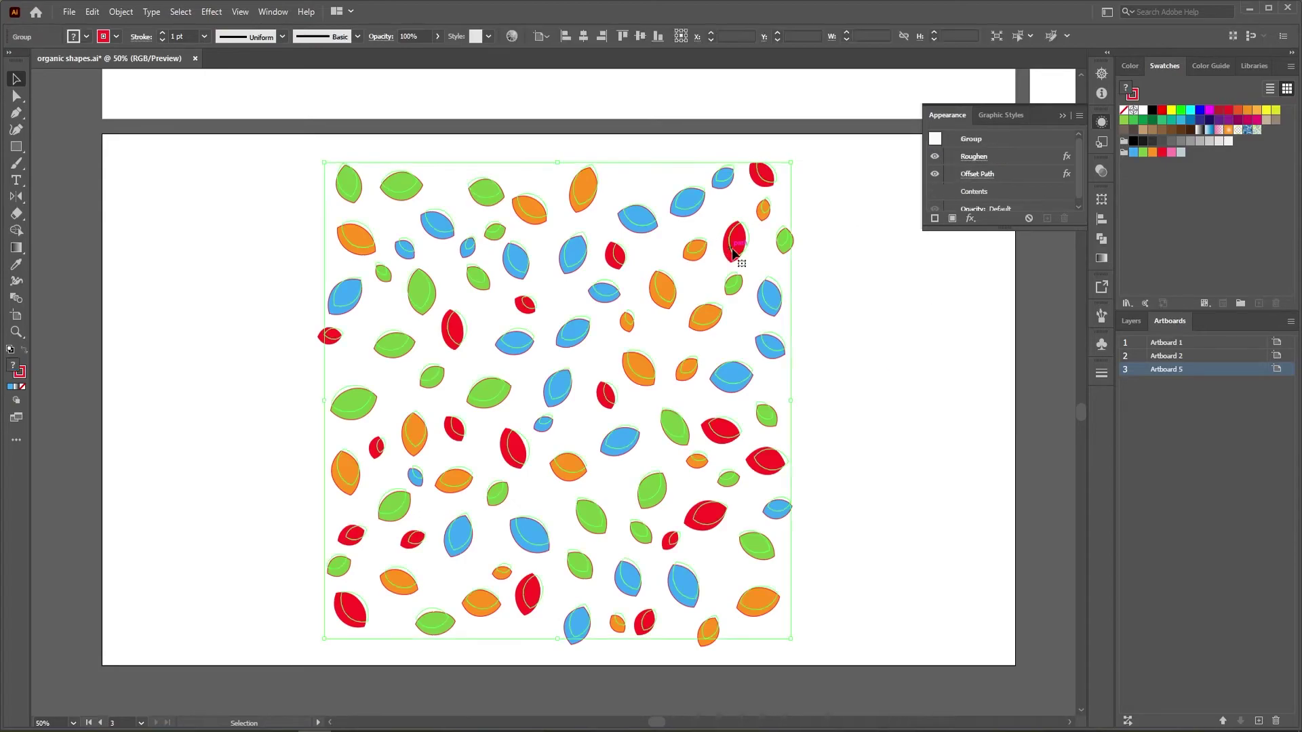
click(980, 175)
key(Up)
key(Up)
key(Up)
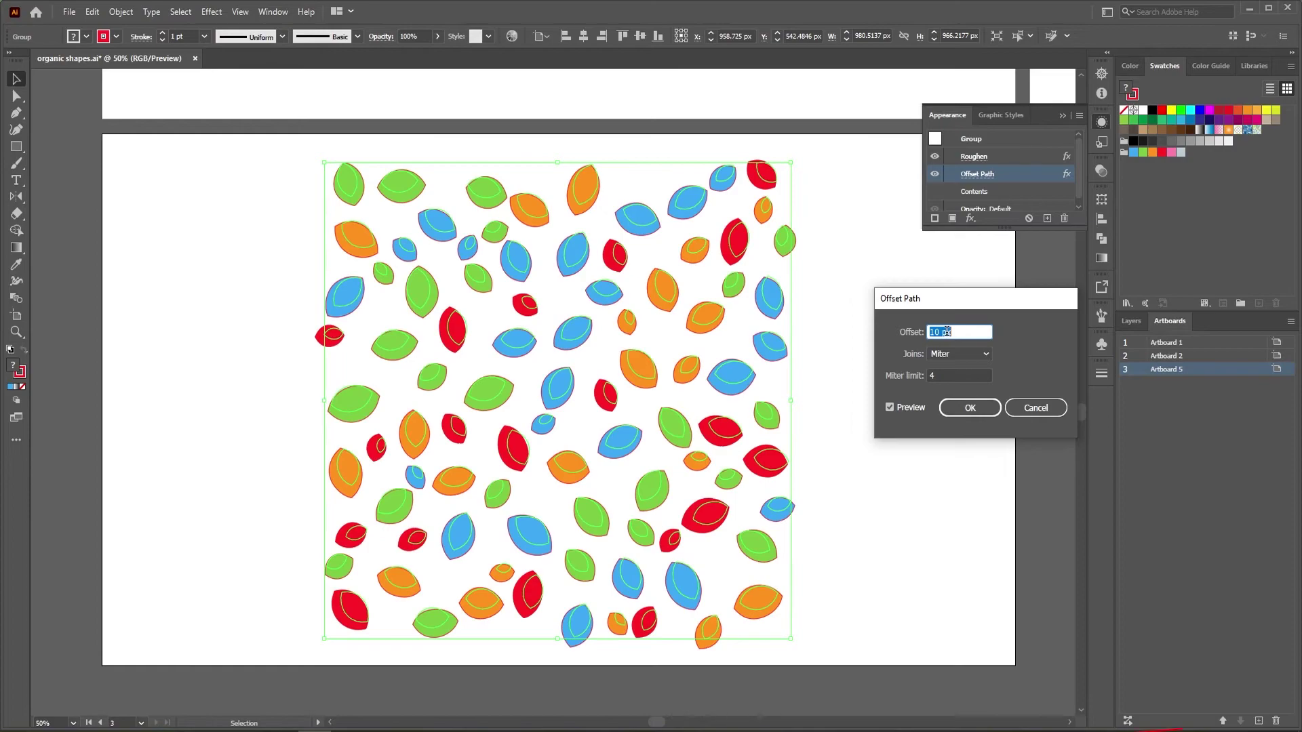
key(Down)
click(966, 360)
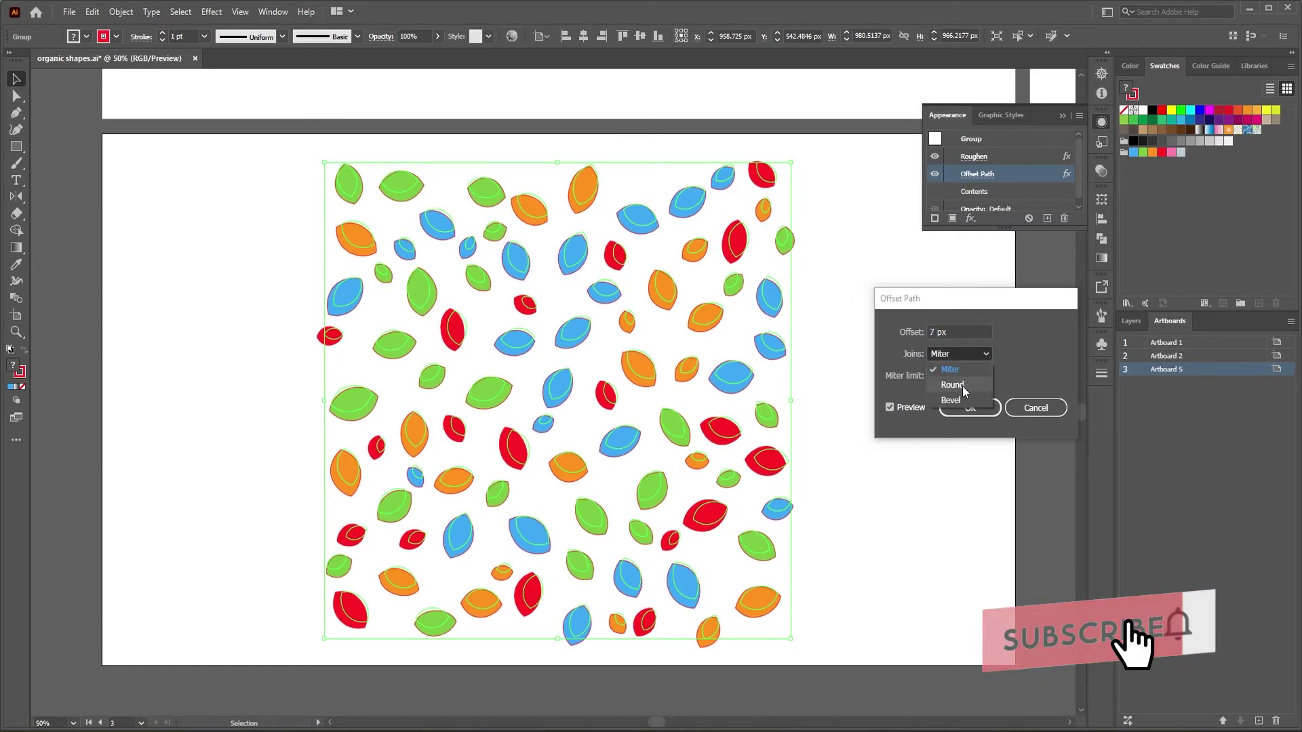
click(963, 385)
Reduce the offset further, choose the join type, apply the Offset Path settings, and save the document
click(952, 333)
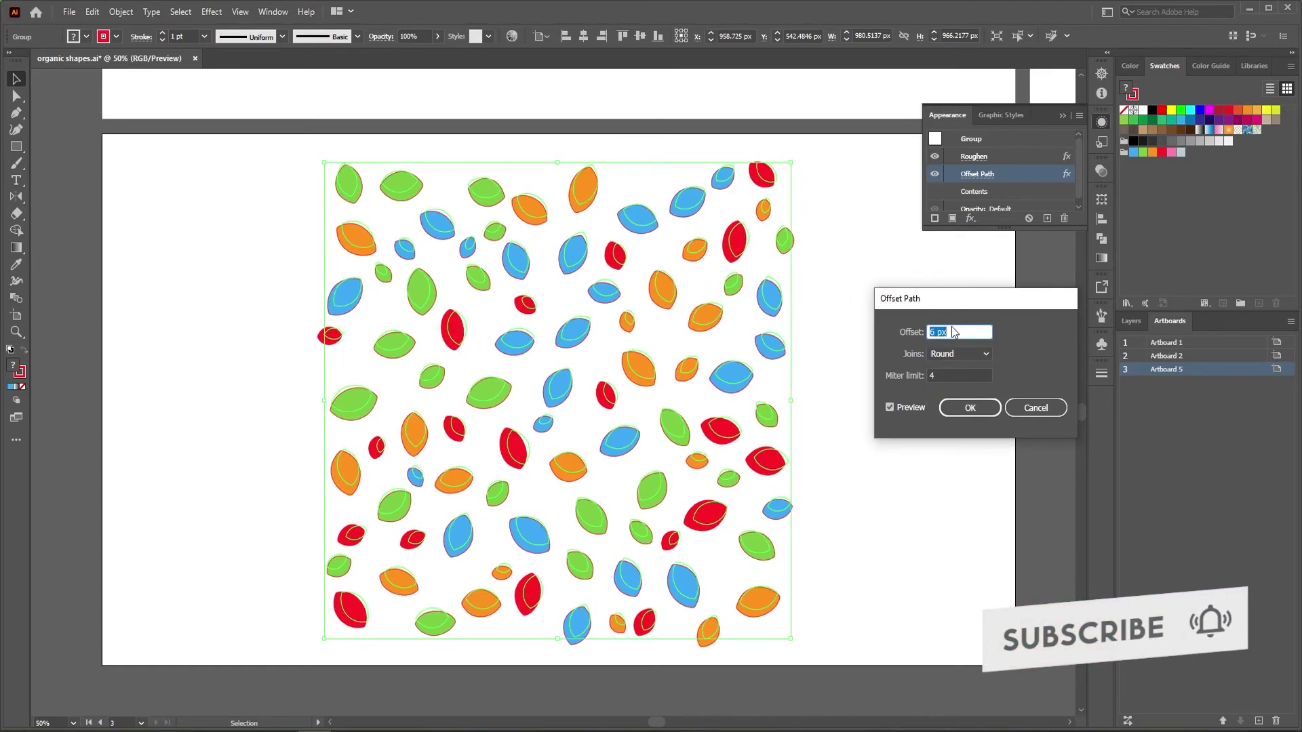
key(Down)
click(982, 356)
click(971, 381)
click(970, 405)
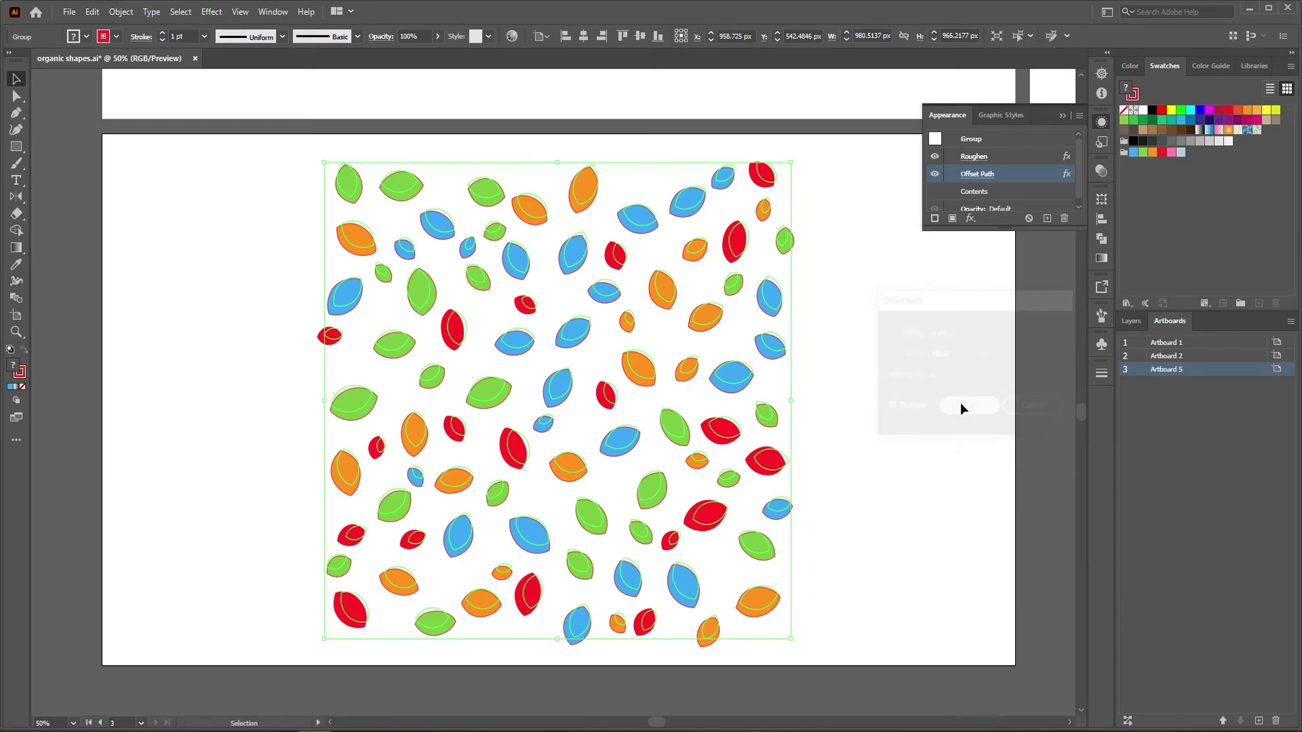
click(893, 417)
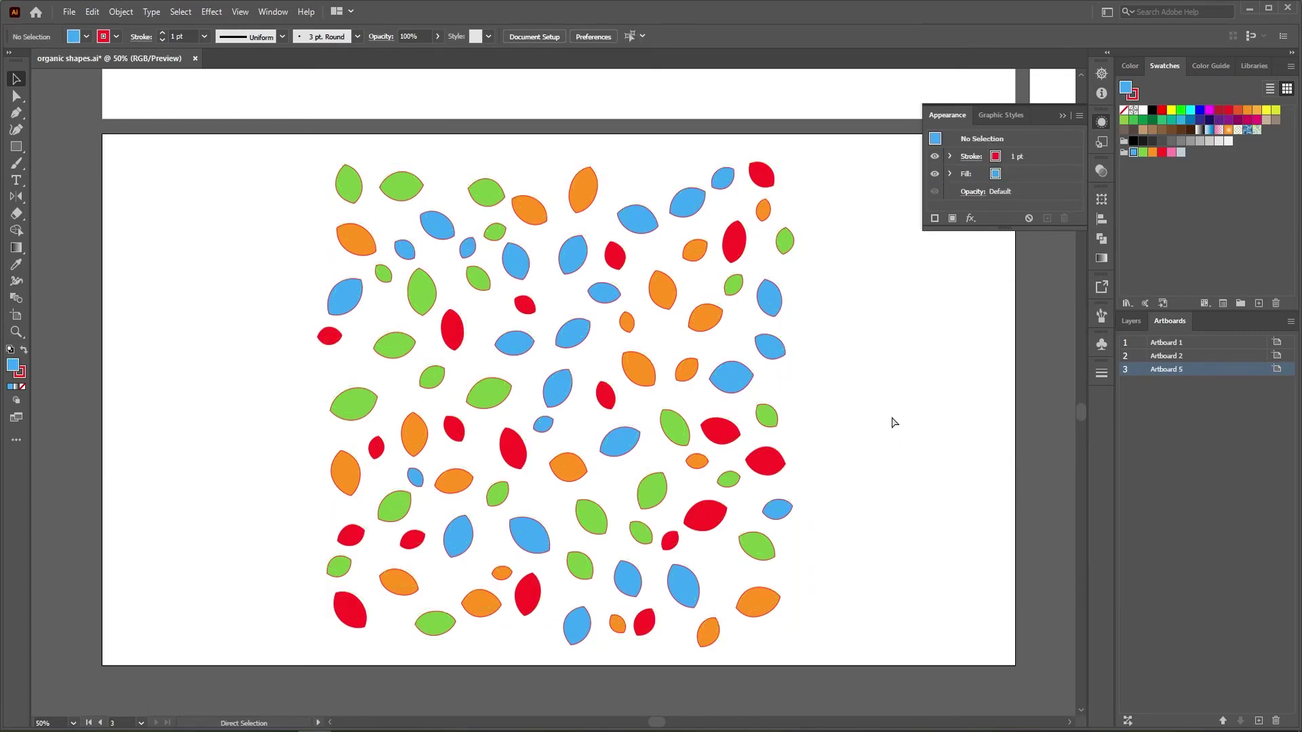
key(ctrl+s)
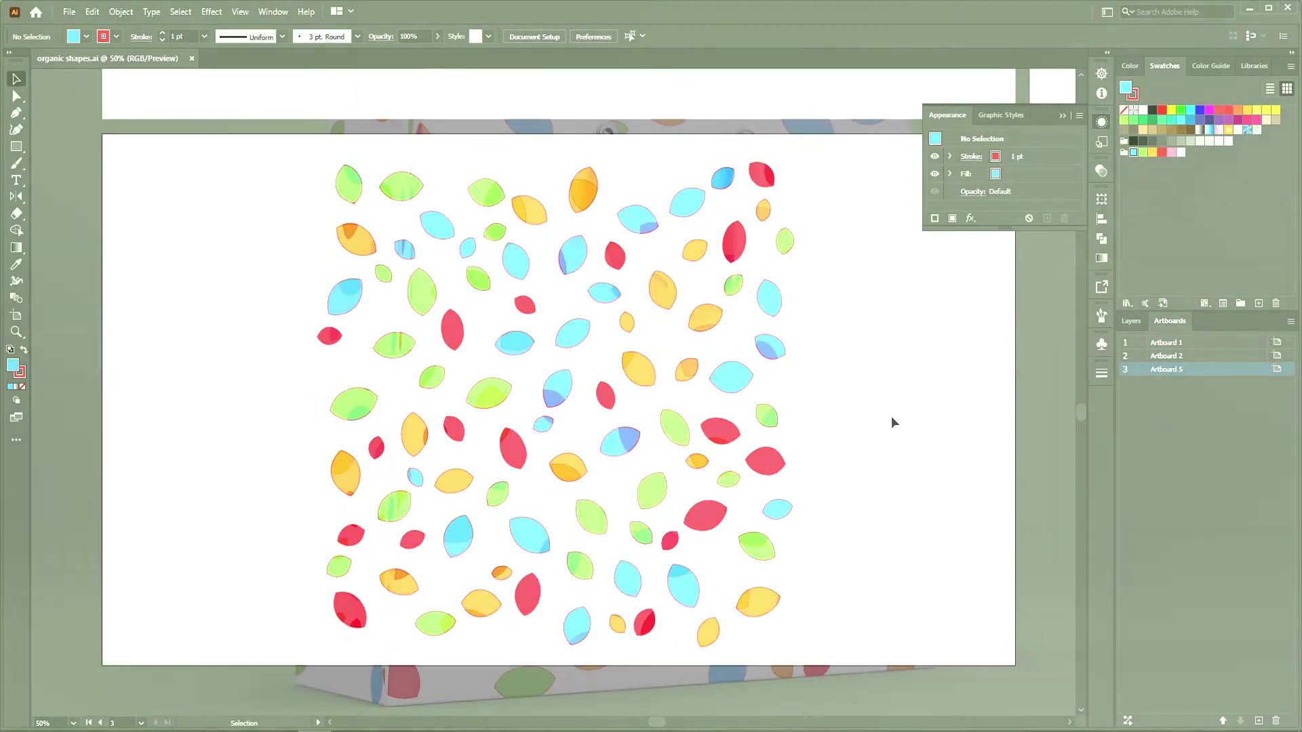